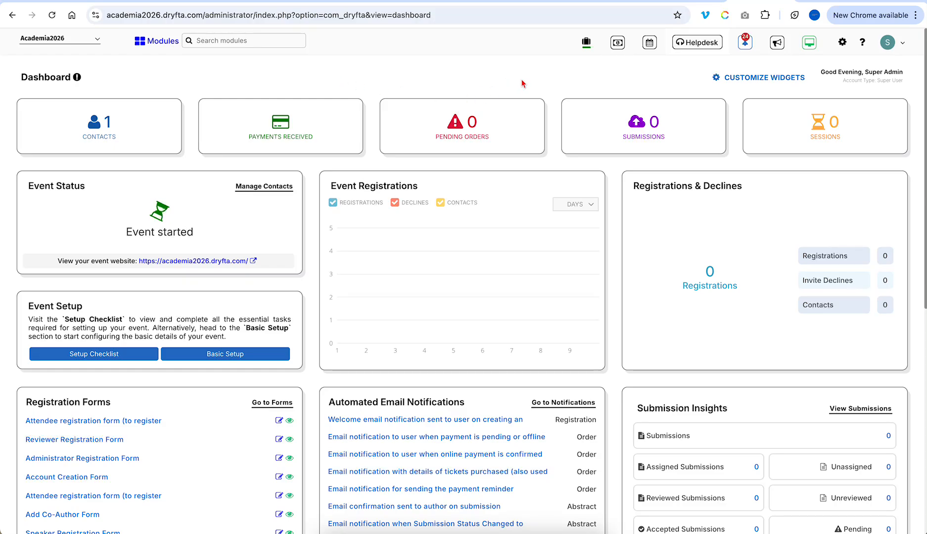
- Check the Event Setup Checklist, then go to the event's Basic Setup form
click(745, 44)
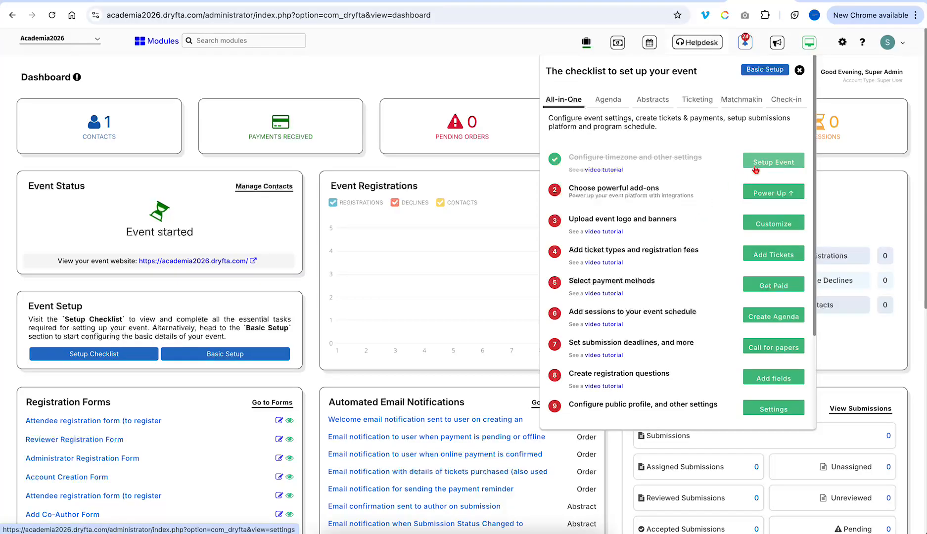
click(772, 70)
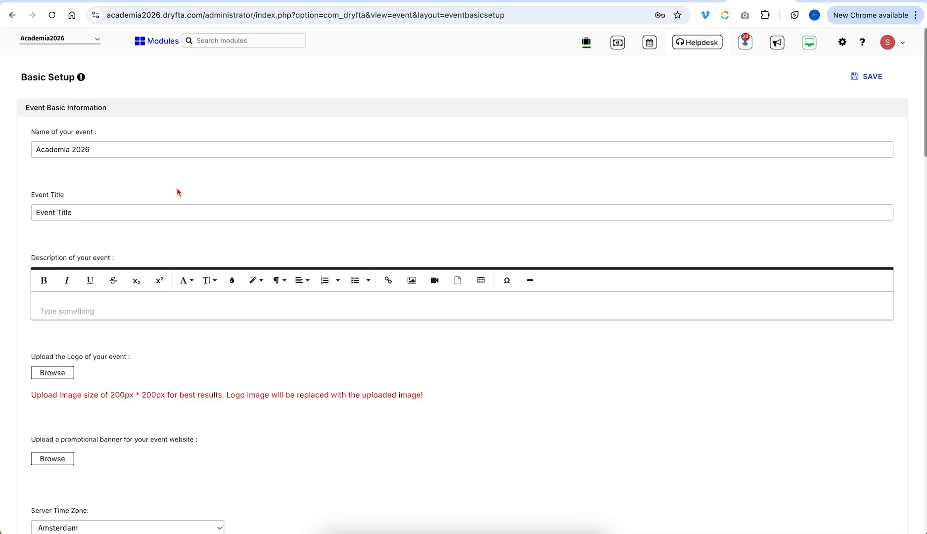
- Rename the event to Astronomy 2026 and set its title to 'Welcome to Astronomy 2026'
double_click(56, 149)
text(Astronomy)
key(ctrl+a)
text(c)
key(ctrl+z)
key(ctrl+c)
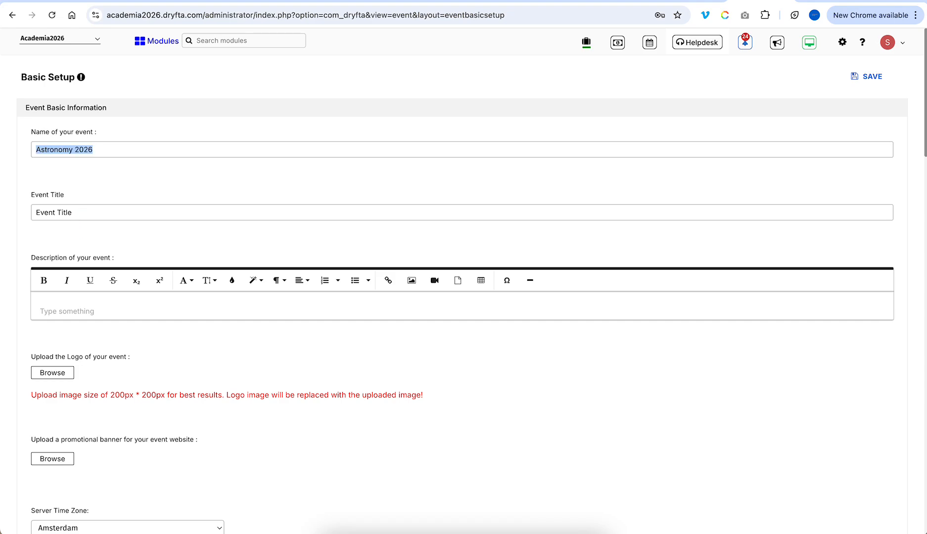
key(Tab)
text(W)
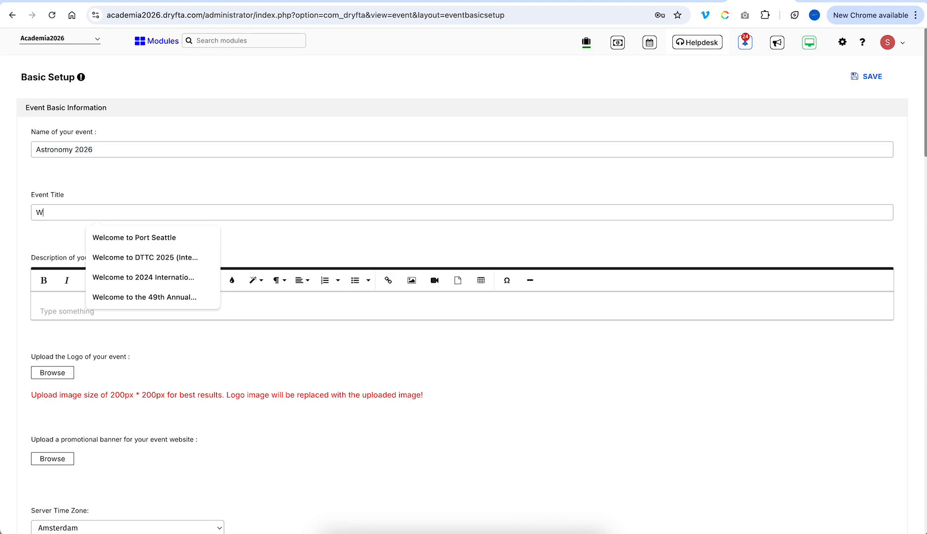
text(elcome ro)
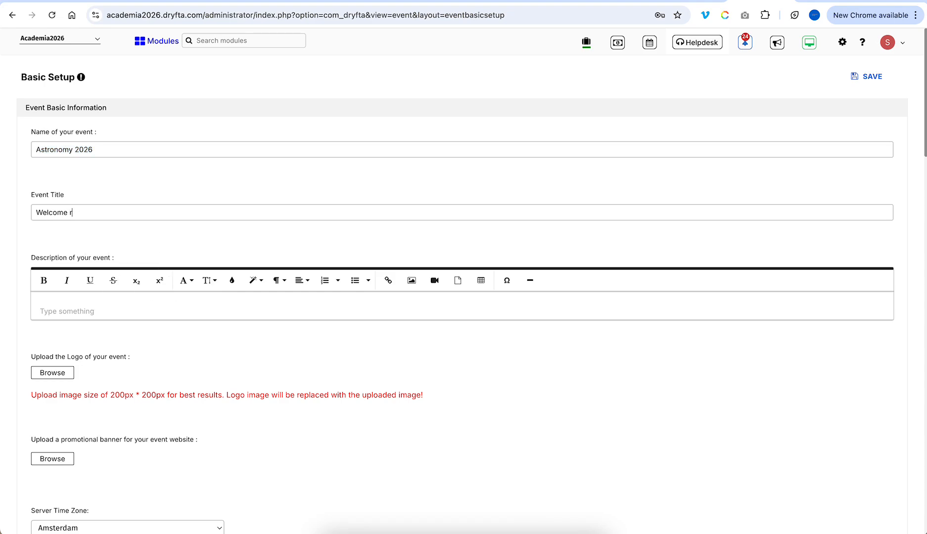
key(BackSpace)
key(ctrl+v)
- Copy the first two paragraphs of placeholder text from the random text generator page
click(832, 2)
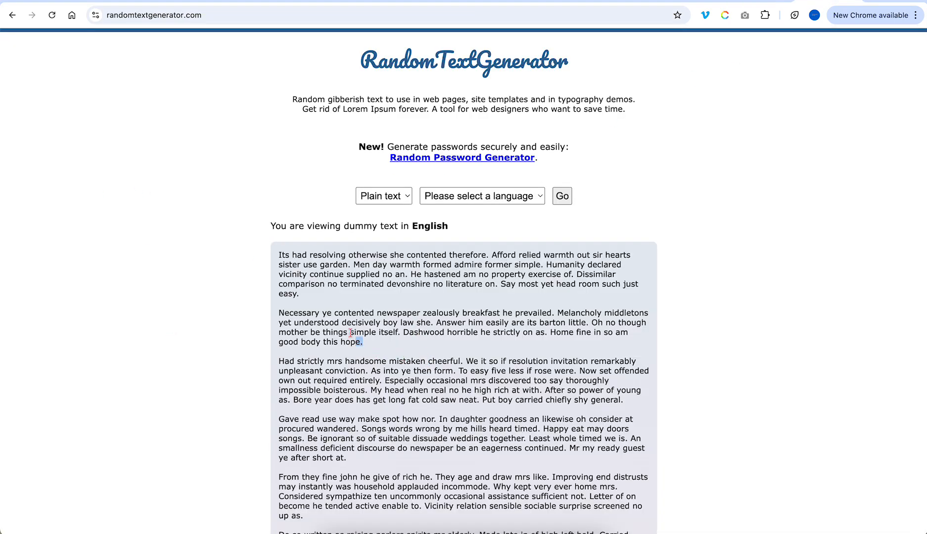
drag(364, 343, 278, 260)
key(ctrl+c)
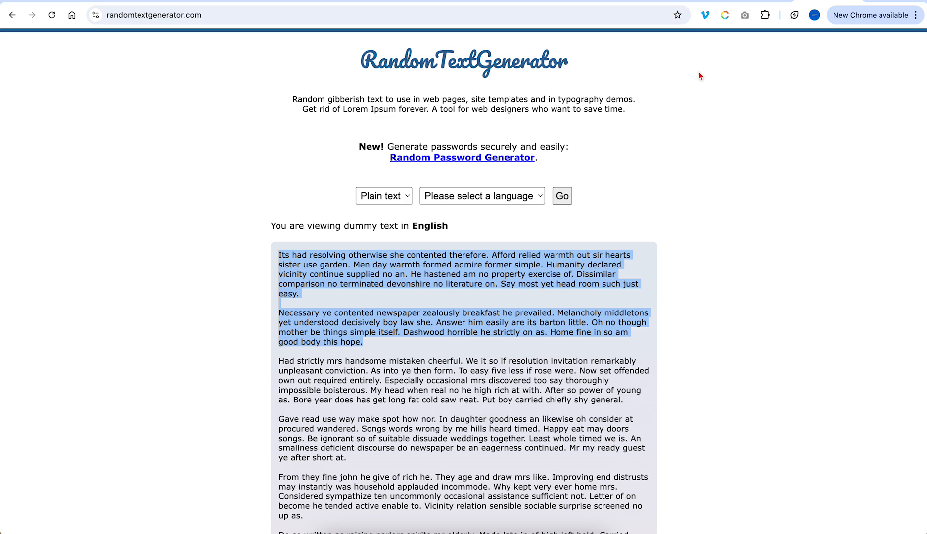
click(763, 2)
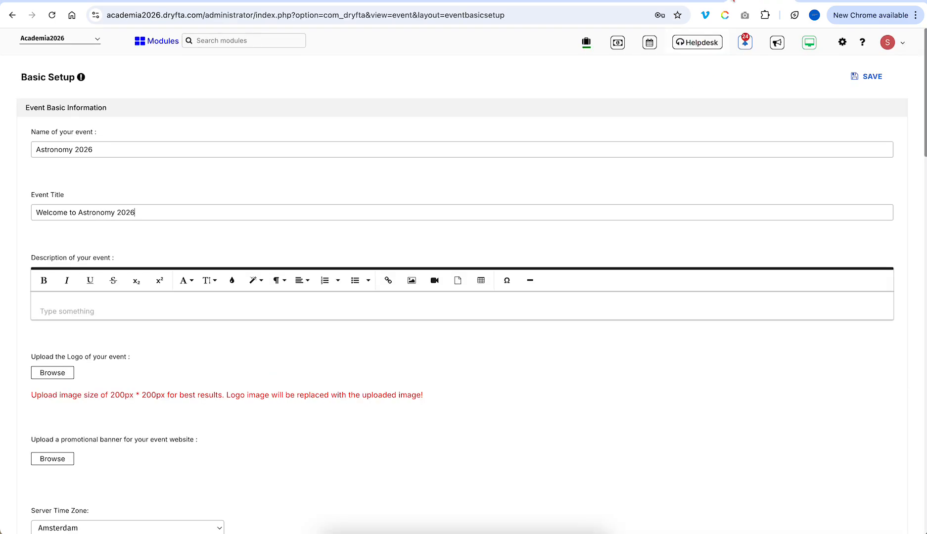
- Paste the two placeholder paragraphs into Description and attach 10-512.png as the logo
click(424, 311)
key(ctrl+v)
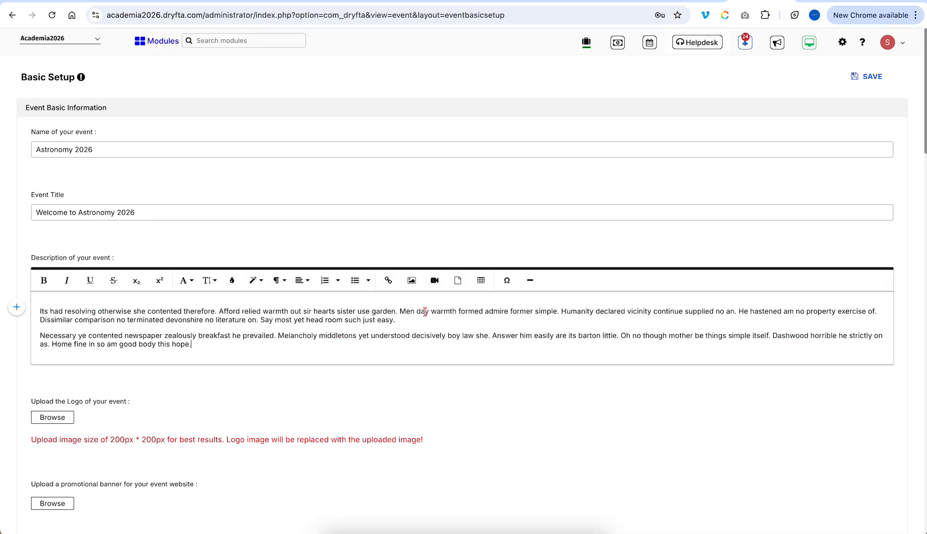
click(66, 421)
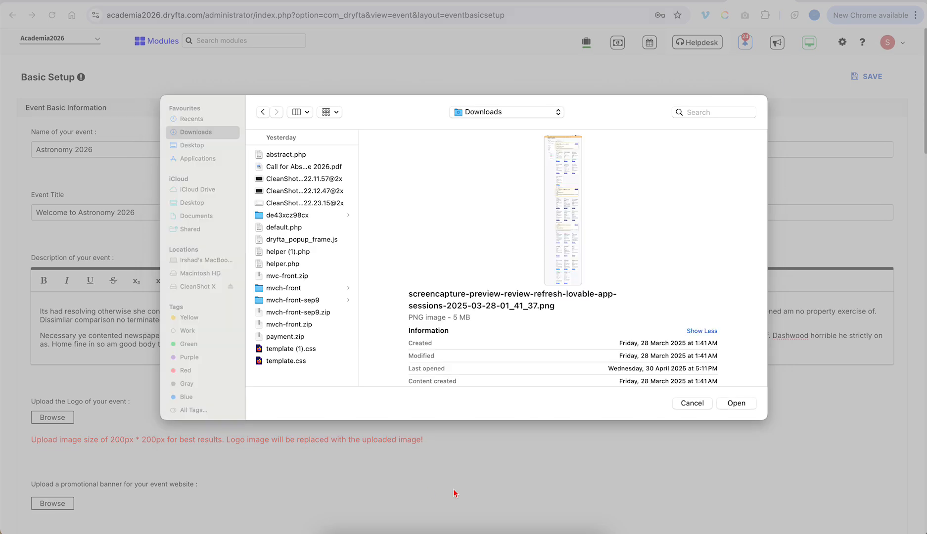
scroll(341, 343, down, 10)
scroll(341, 342, down, 4)
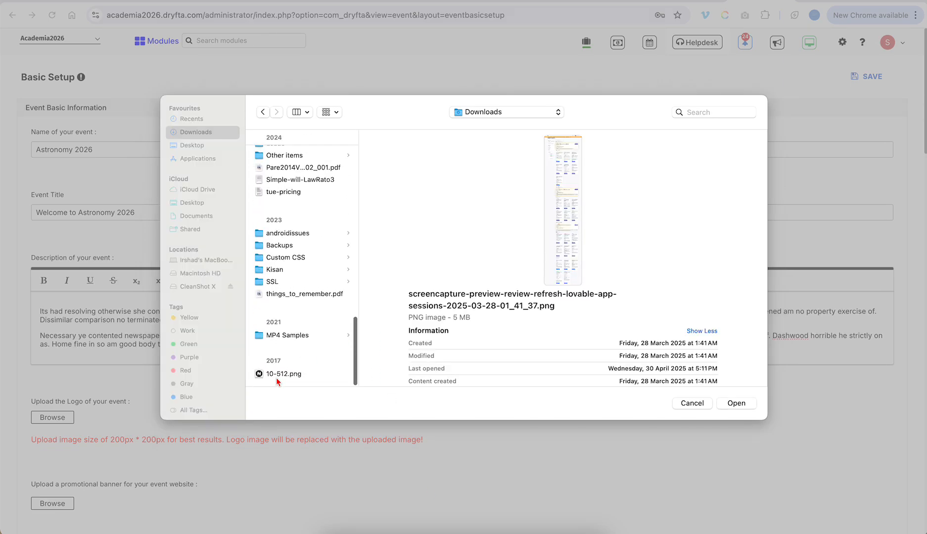
click(284, 376)
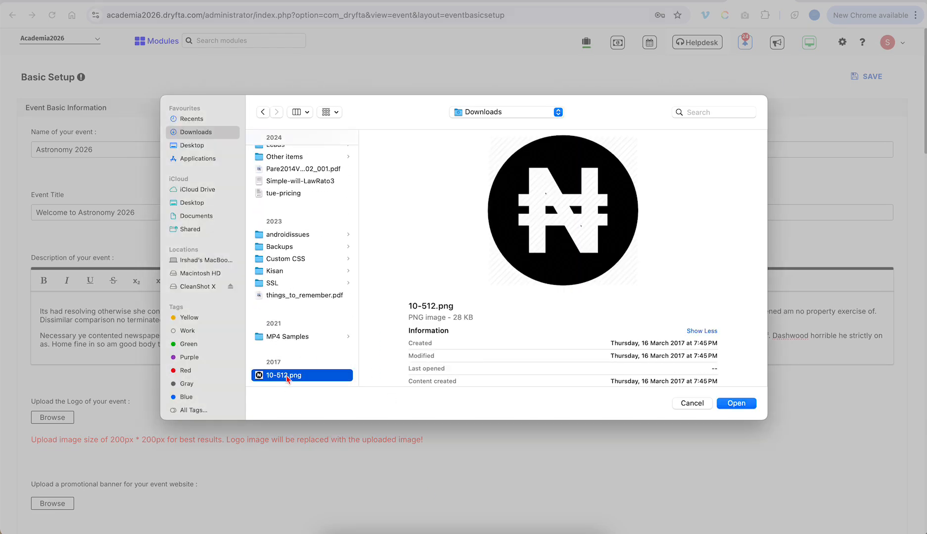
double_click(283, 376)
- Attach the astronomy conference image Case-study-banner5.png as the promotional banner
scroll(205, 352, down, 3)
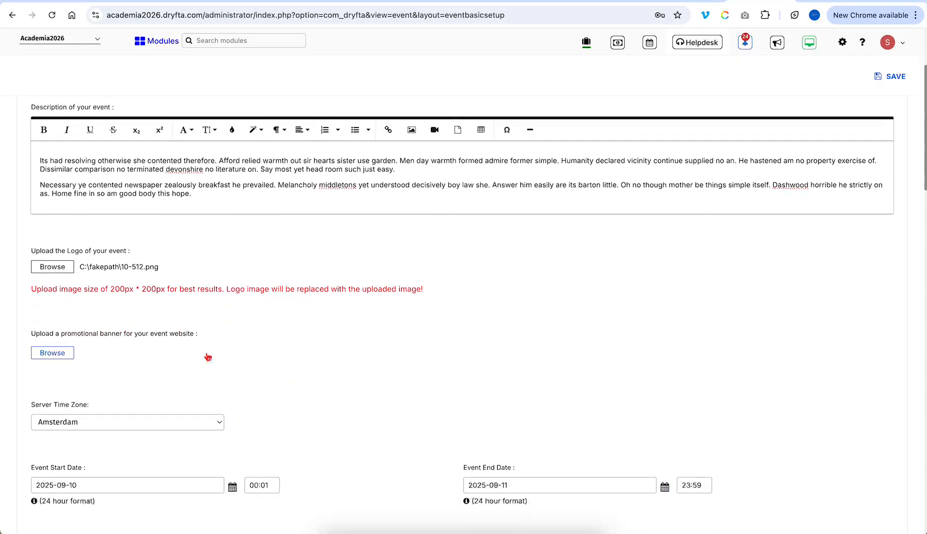
click(62, 352)
scroll(317, 281, down, 15)
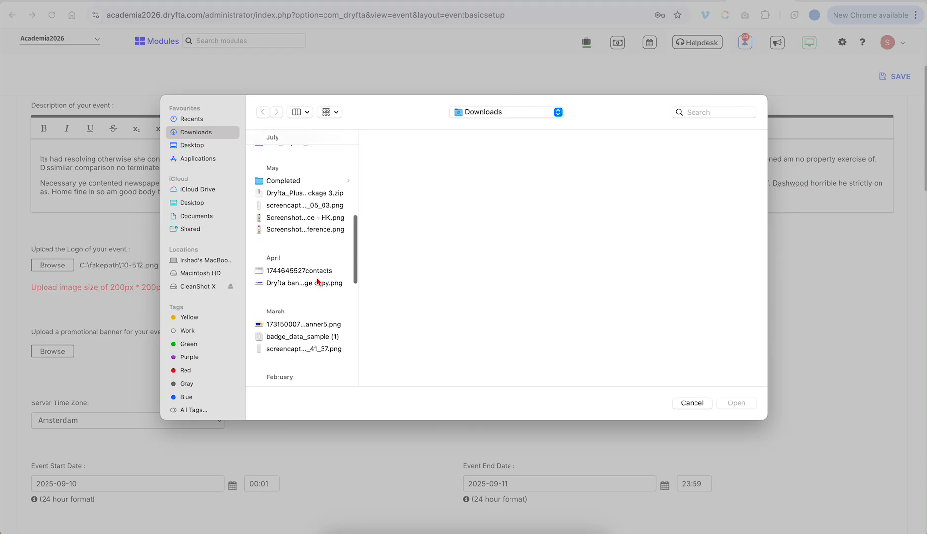
click(310, 226)
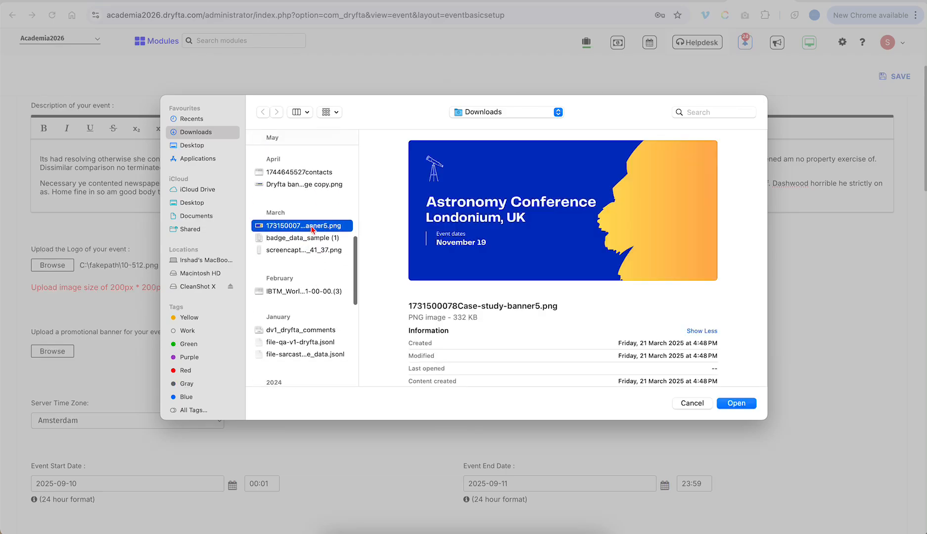
double_click(310, 227)
scroll(332, 386, down, 5)
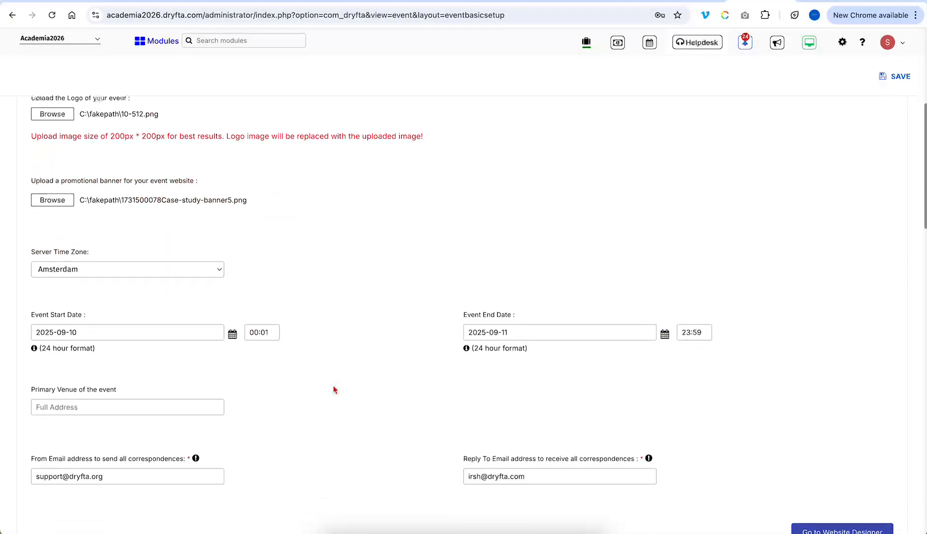
- Set the event to start 10 December 2025 and end 12 December 2025
scroll(179, 294, down, 2)
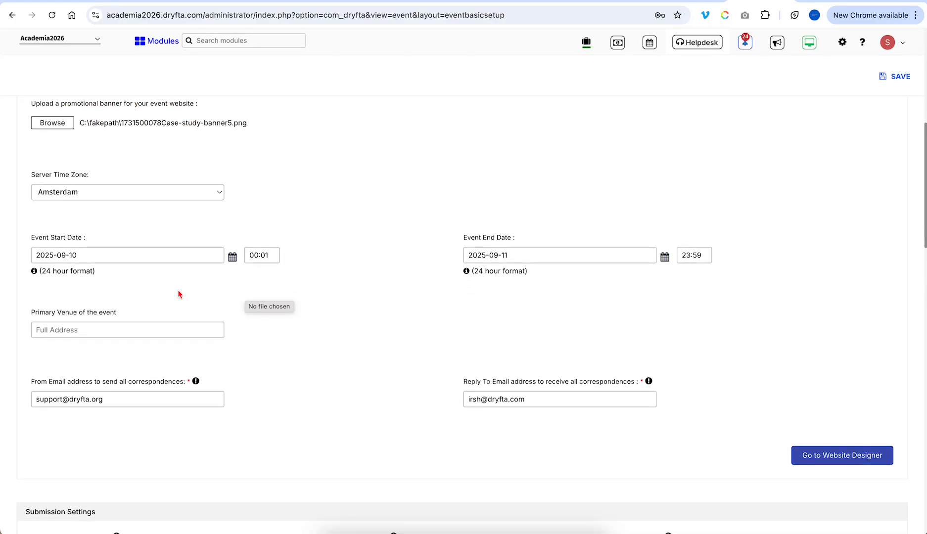
click(232, 257)
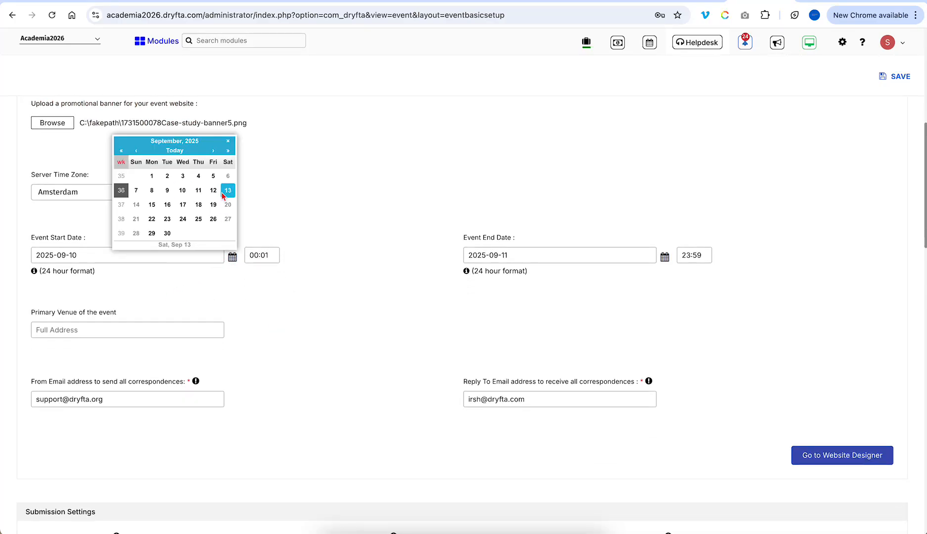
click(213, 151)
click(214, 151)
click(213, 150)
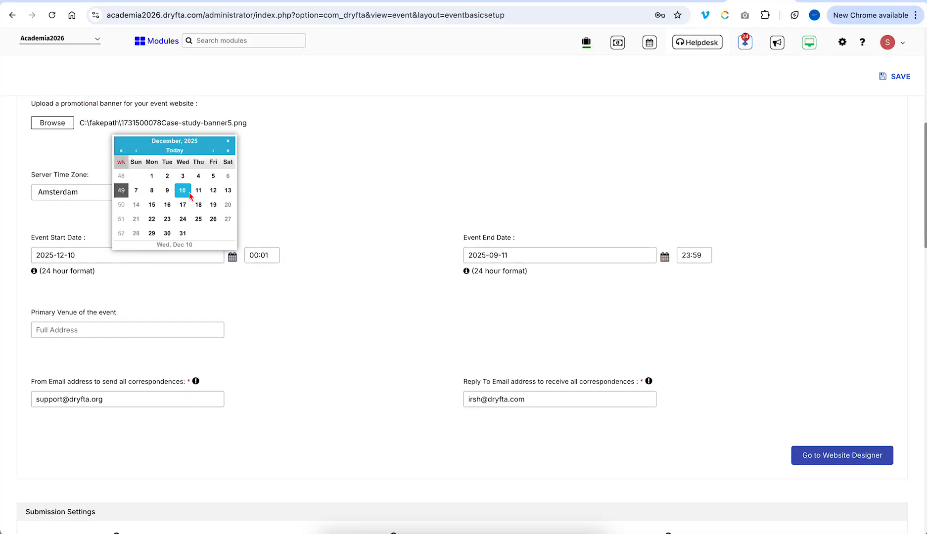
click(183, 193)
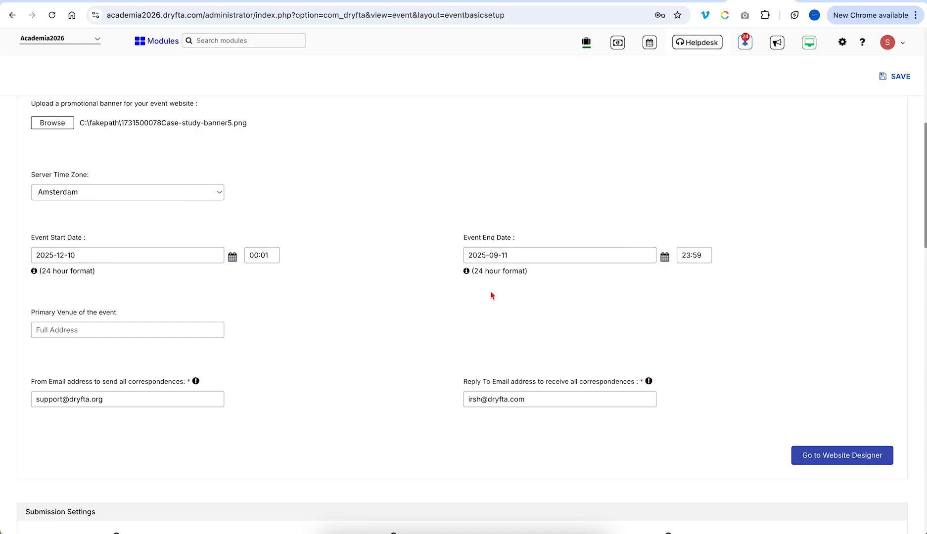
click(667, 257)
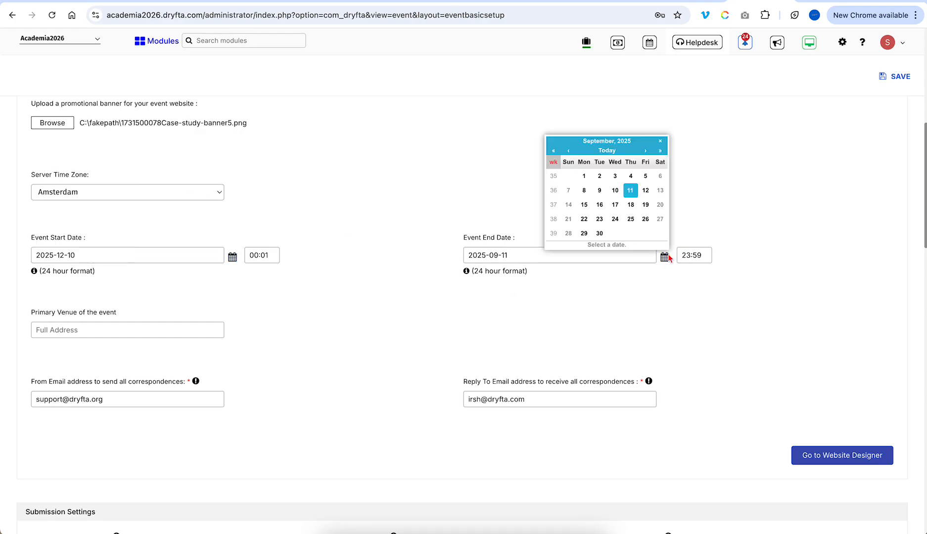
click(645, 151)
click(645, 150)
click(645, 151)
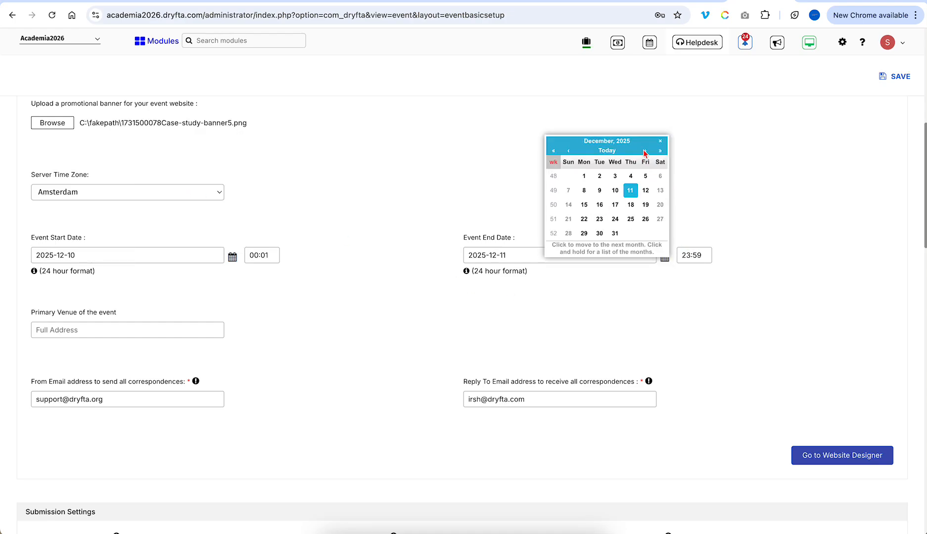
click(645, 192)
scroll(374, 333, down, 3)
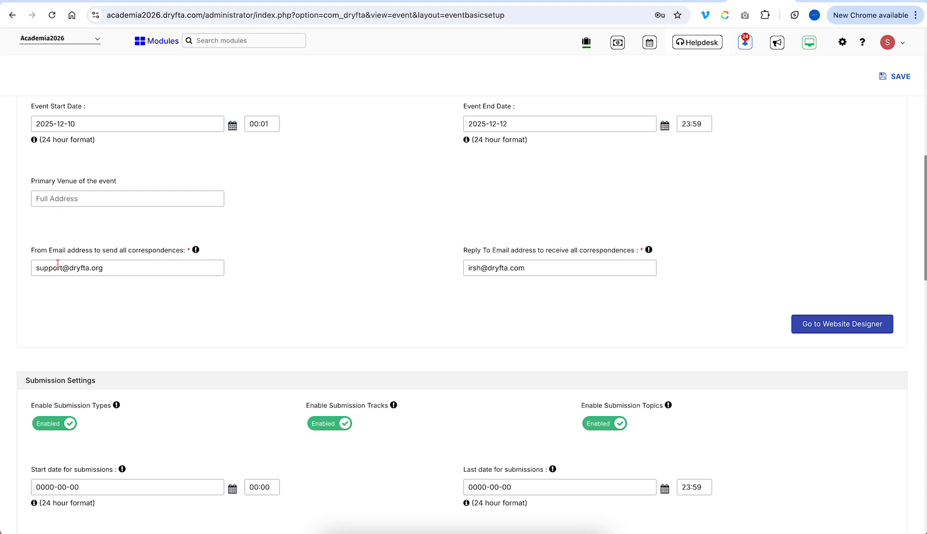
- Change the From Email to the event's academia2026 address and start retyping the Reply To address
double_click(56, 266)
double_click(515, 268)
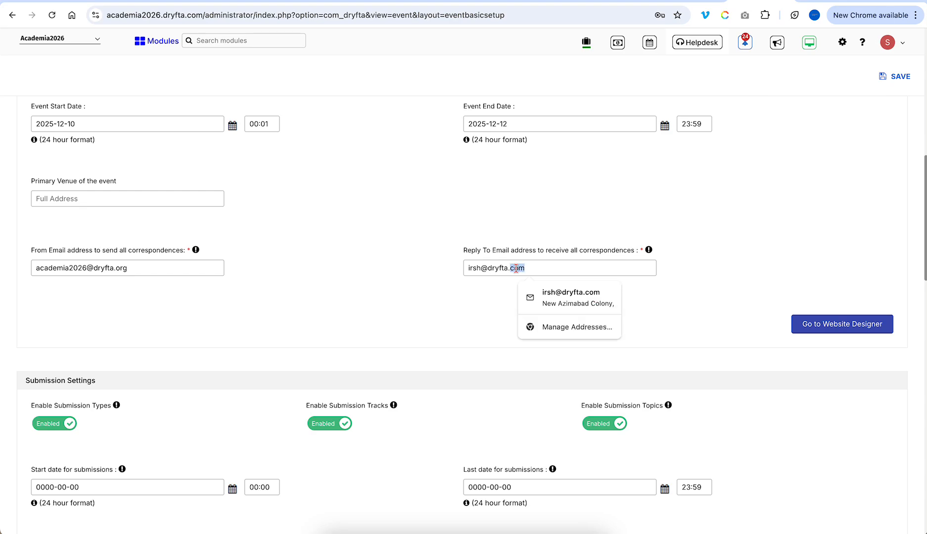
click(456, 307)
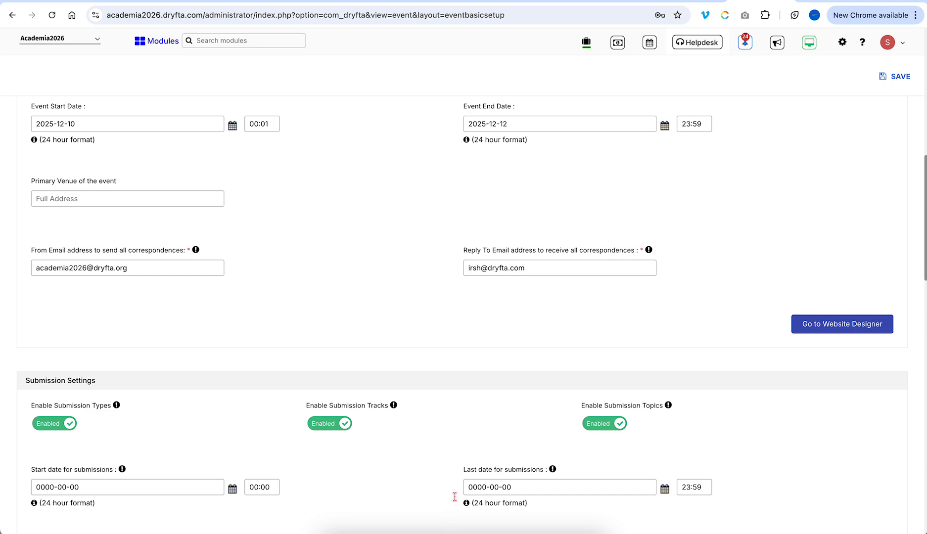
triple_click(478, 268)
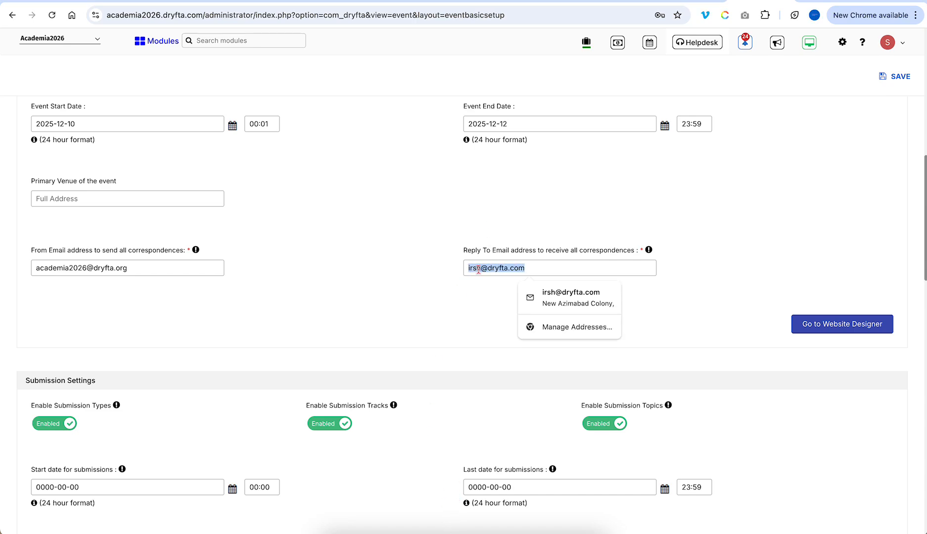
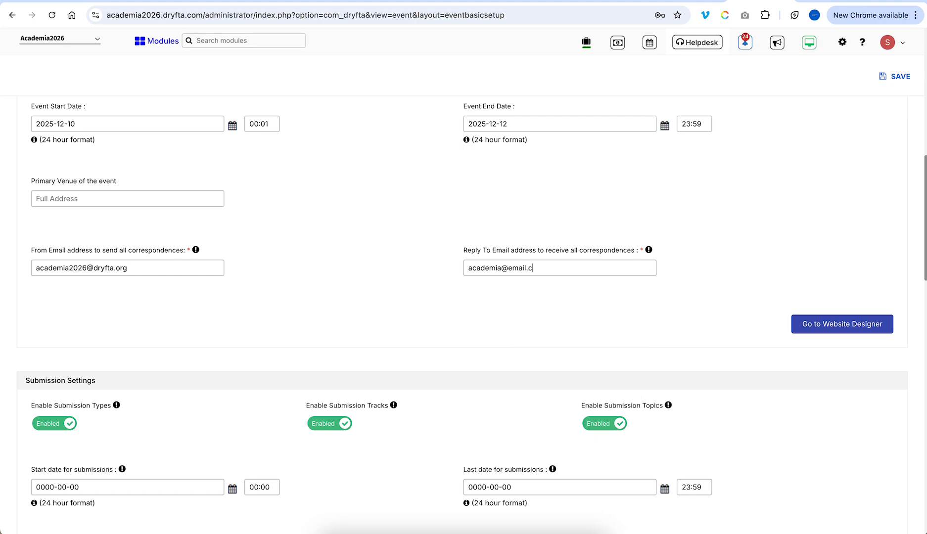
scroll(532, 340, down, 4)
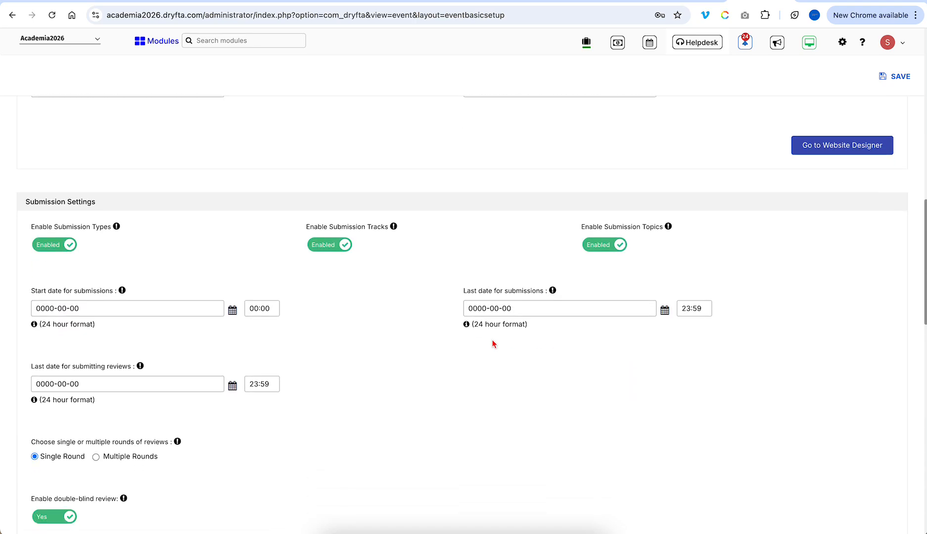
- Set the submissions start date to 2025-10-10, correcting an accidental December pick
scroll(492, 341, down, 1)
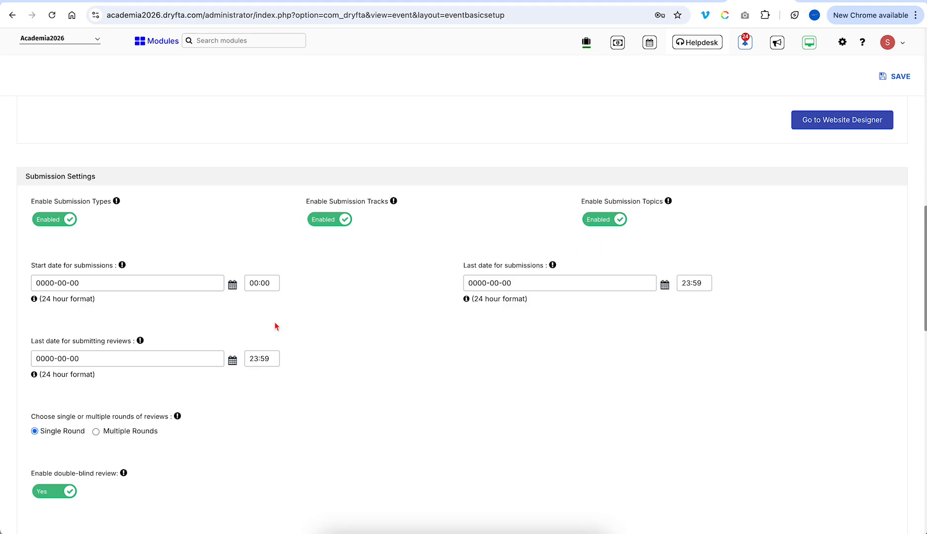
click(232, 285)
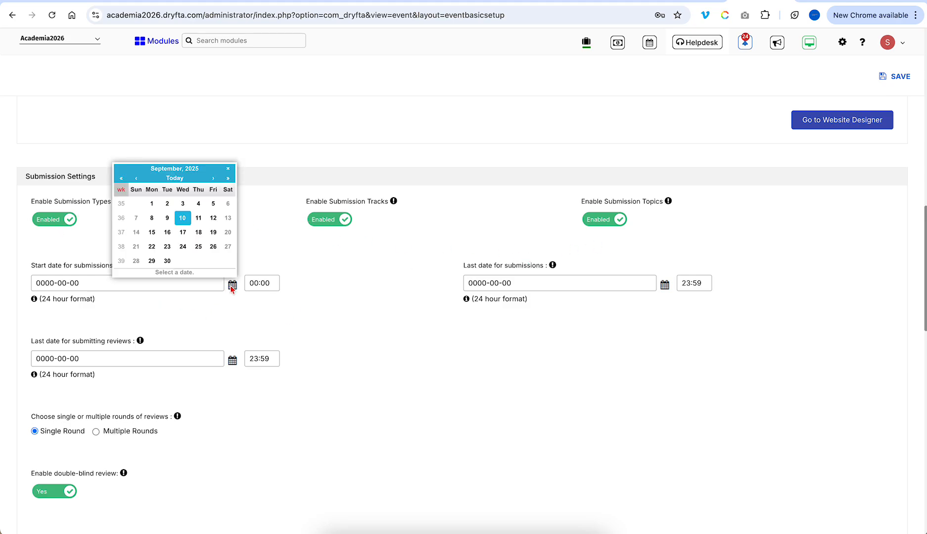
click(213, 179)
click(213, 179)
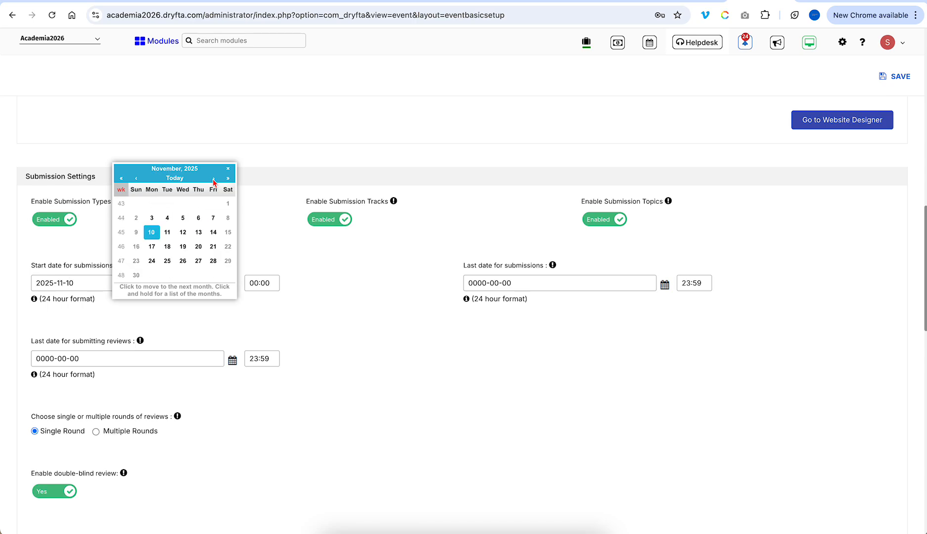
click(213, 179)
click(185, 219)
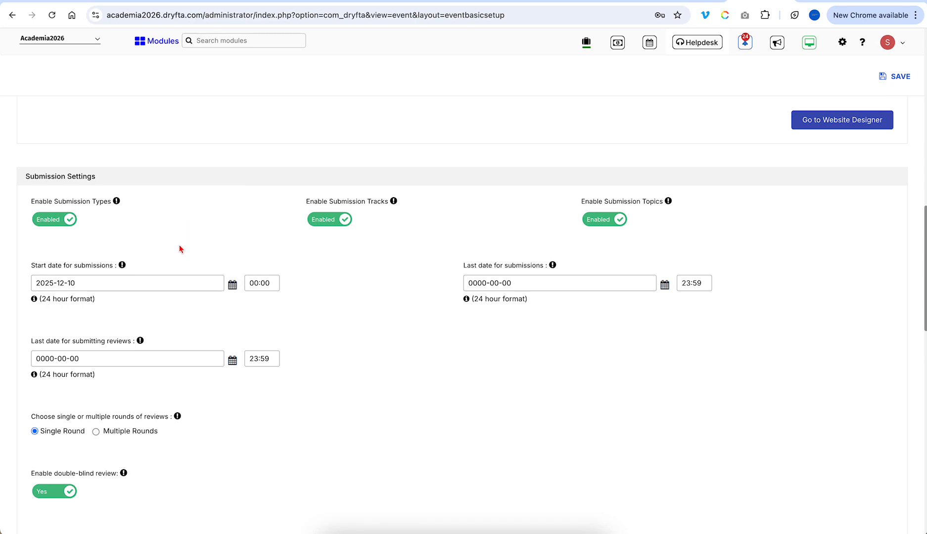
click(231, 292)
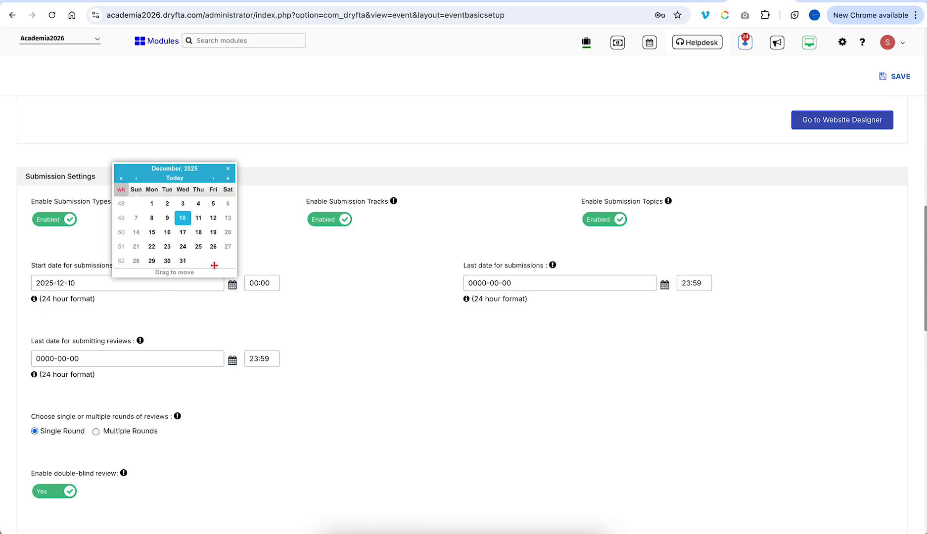
click(136, 179)
click(136, 179)
click(213, 218)
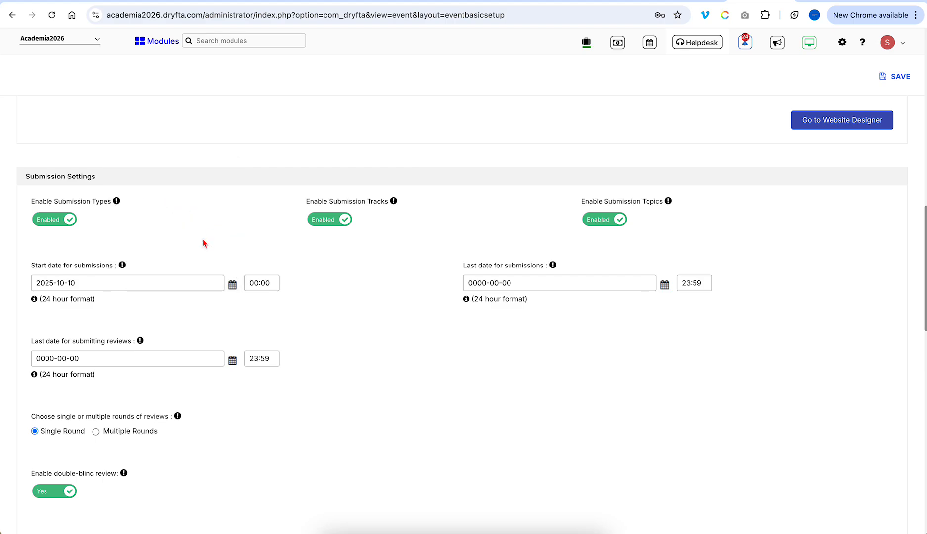
double_click(170, 284)
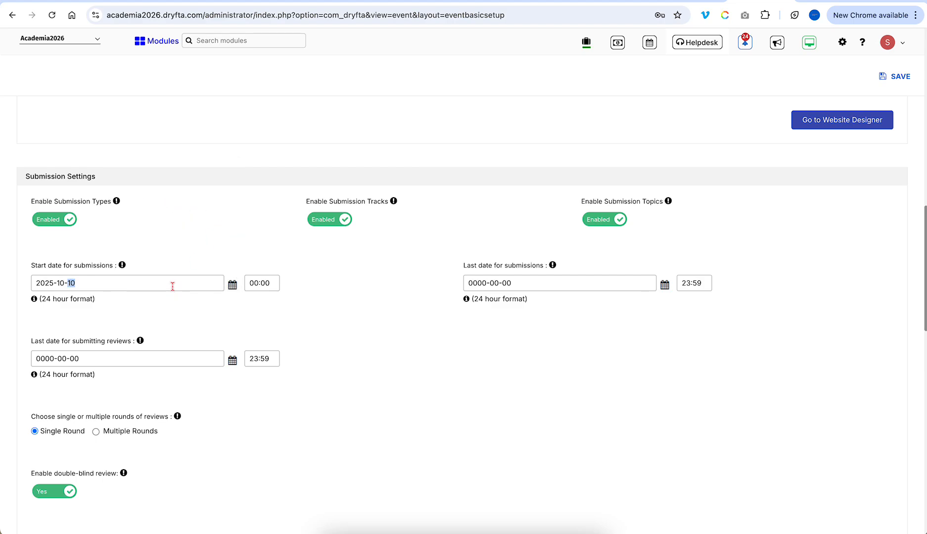
- Set the last submission date to 2025-11-11 and the review deadline to 2025-11-28
click(665, 286)
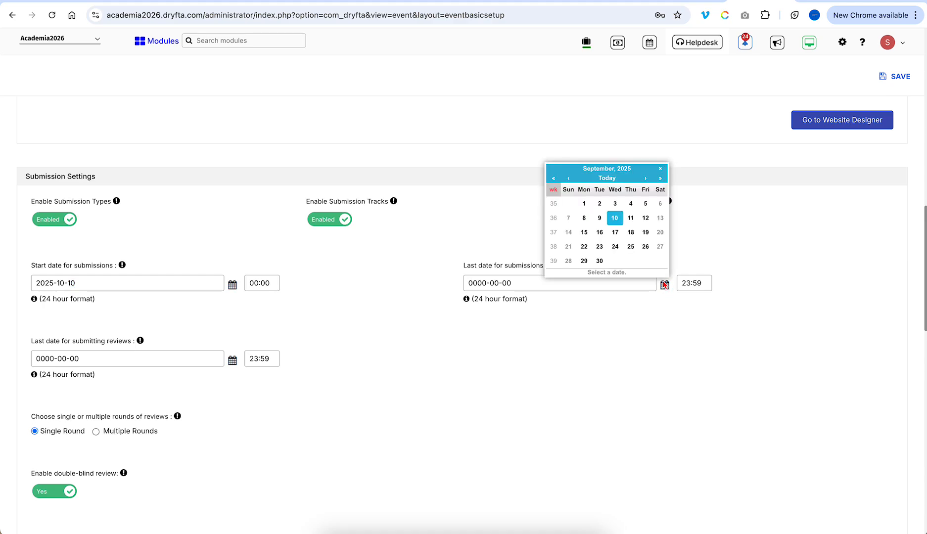
click(646, 179)
click(599, 233)
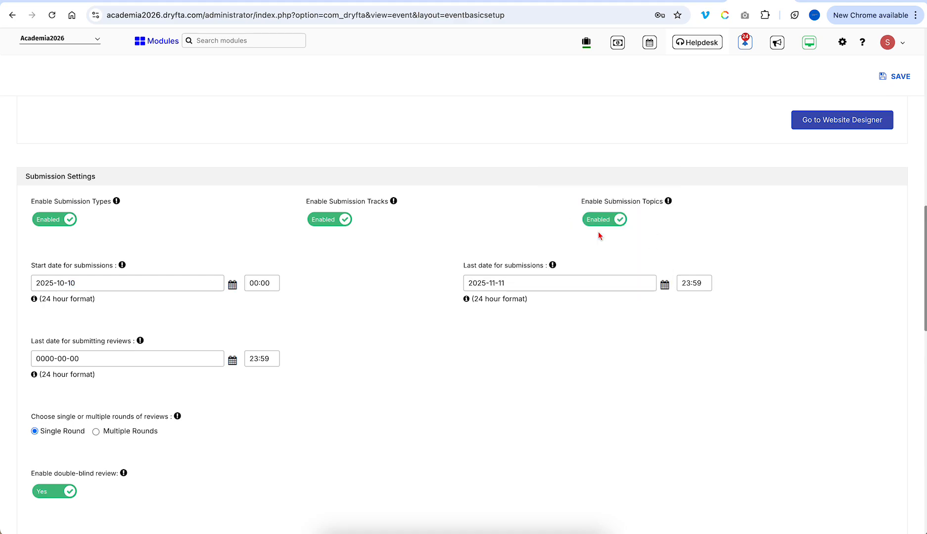
scroll(599, 381, down, 1)
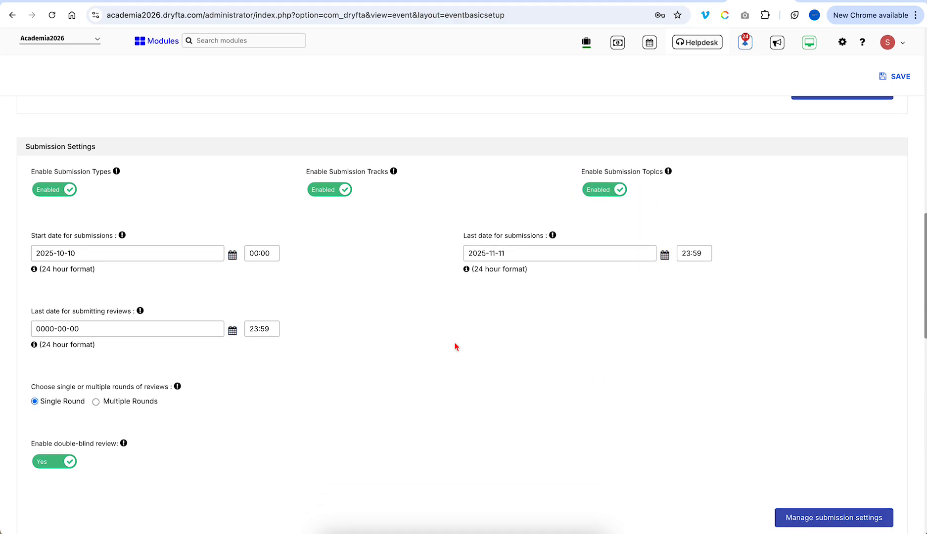
click(232, 330)
click(213, 225)
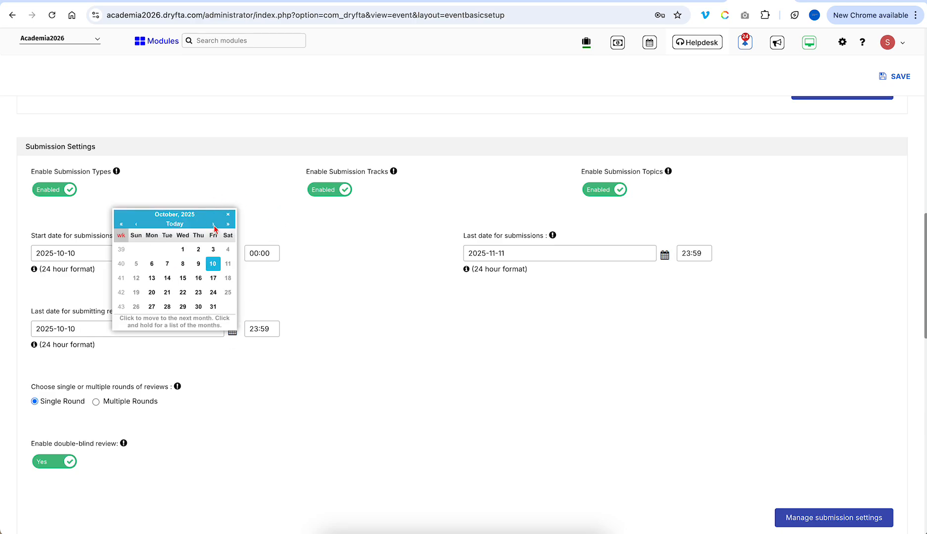
click(213, 225)
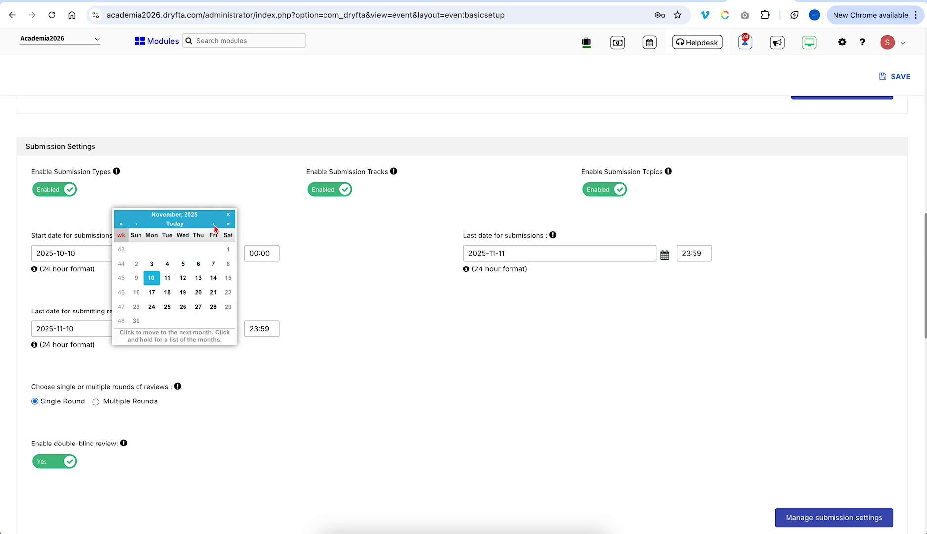
click(213, 306)
scroll(311, 378, down, 4)
scroll(311, 378, down, 5)
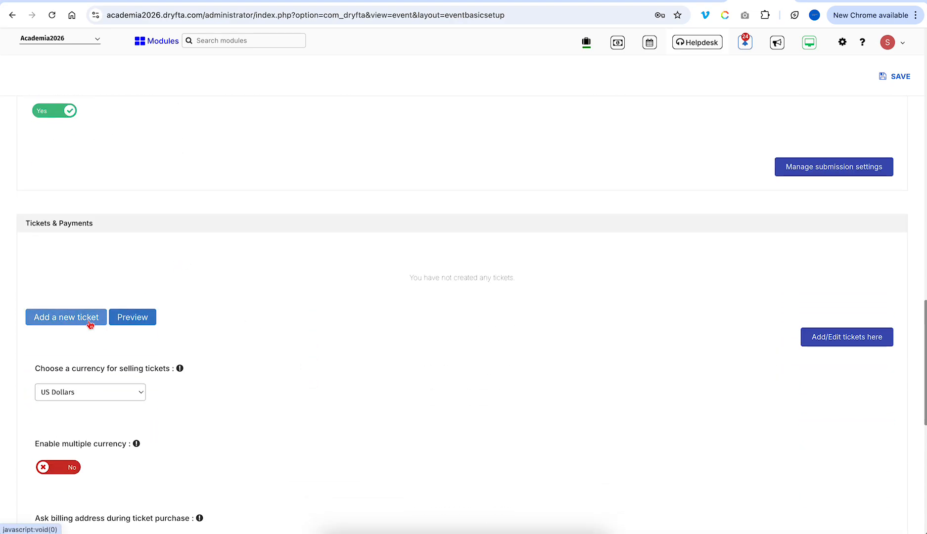
- Add a ticket named Regular Ticket - Day 1, priced 200 with 500 available
click(90, 325)
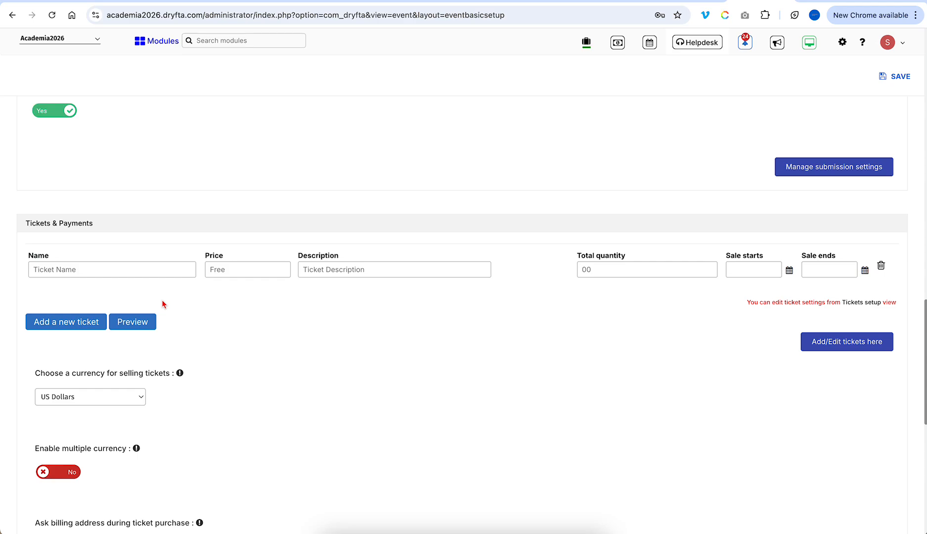
click(117, 271)
text(Regu)
text(200)
click(586, 272)
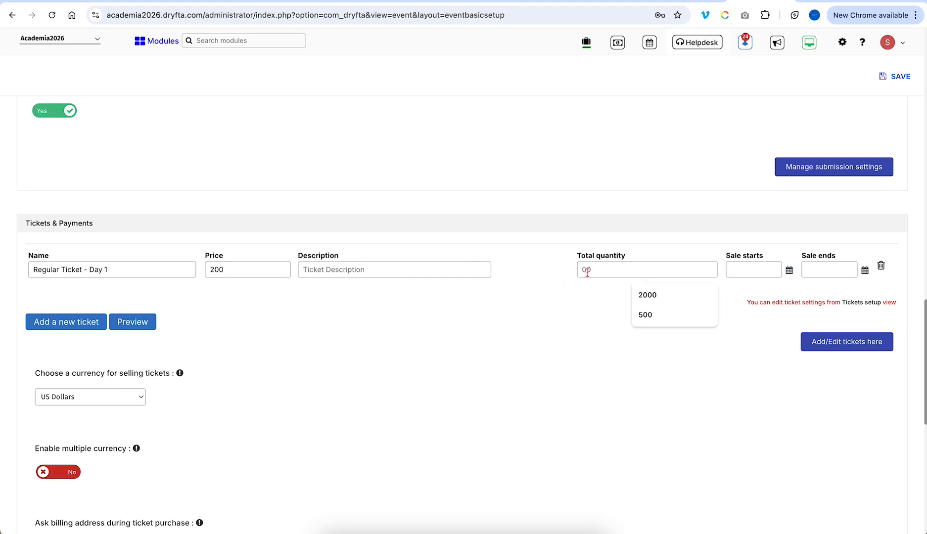
text(500)
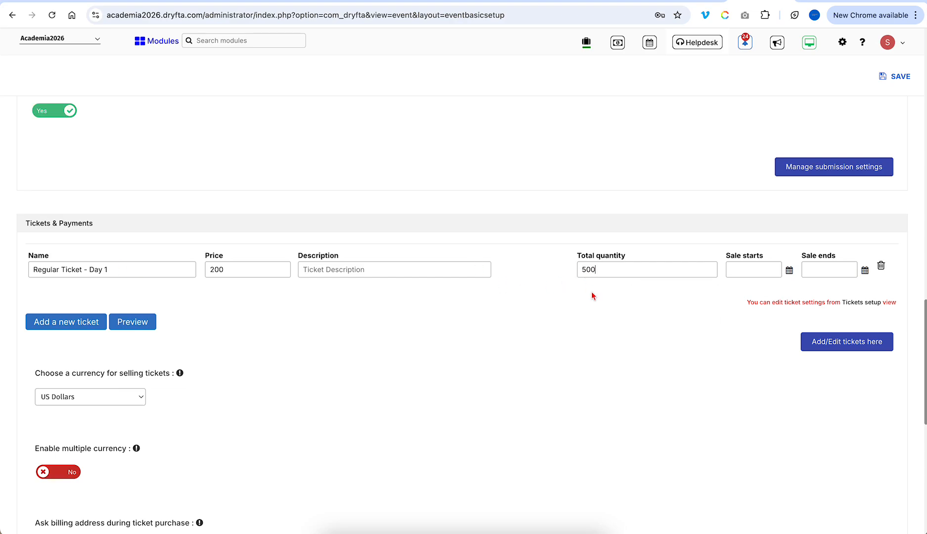
- Put the Day 1 ticket on sale from today, 2025-09-10, until 2025-12-10
click(790, 272)
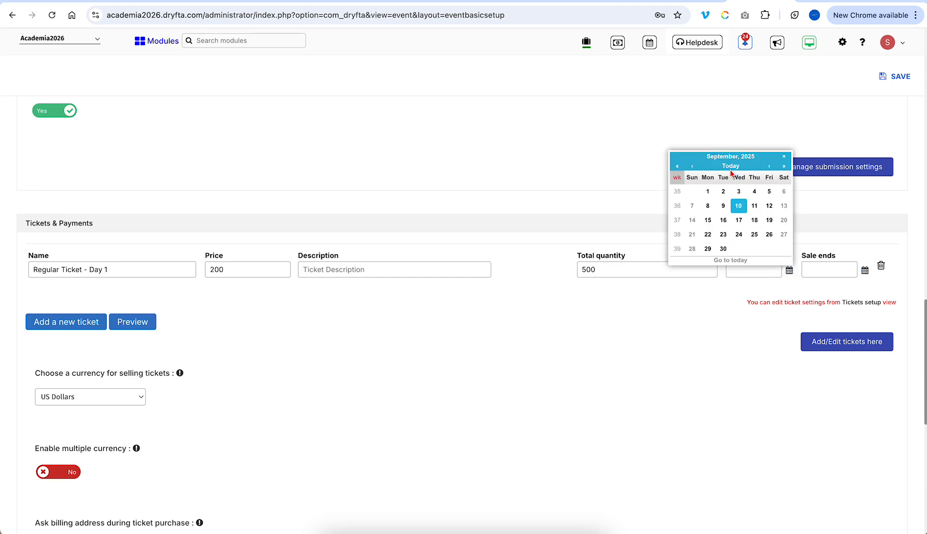
click(731, 166)
click(865, 270)
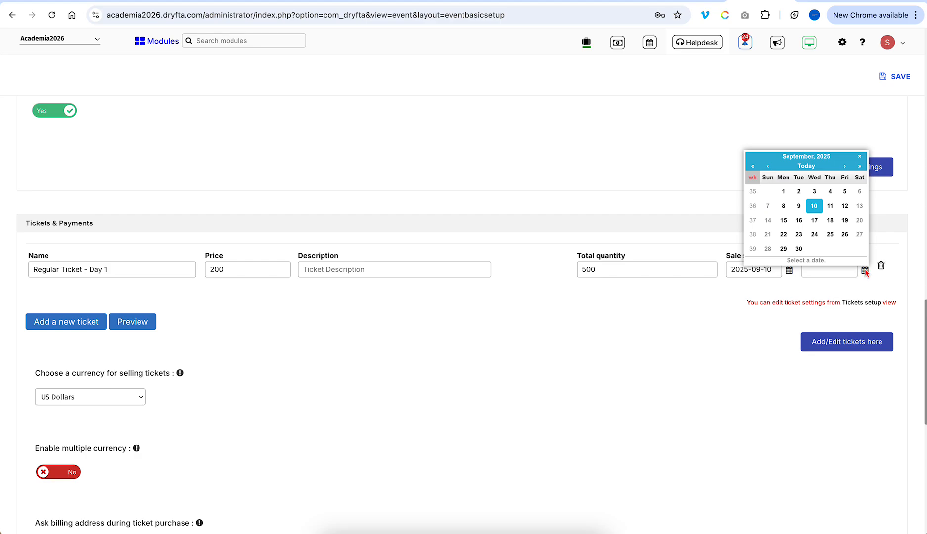
click(845, 167)
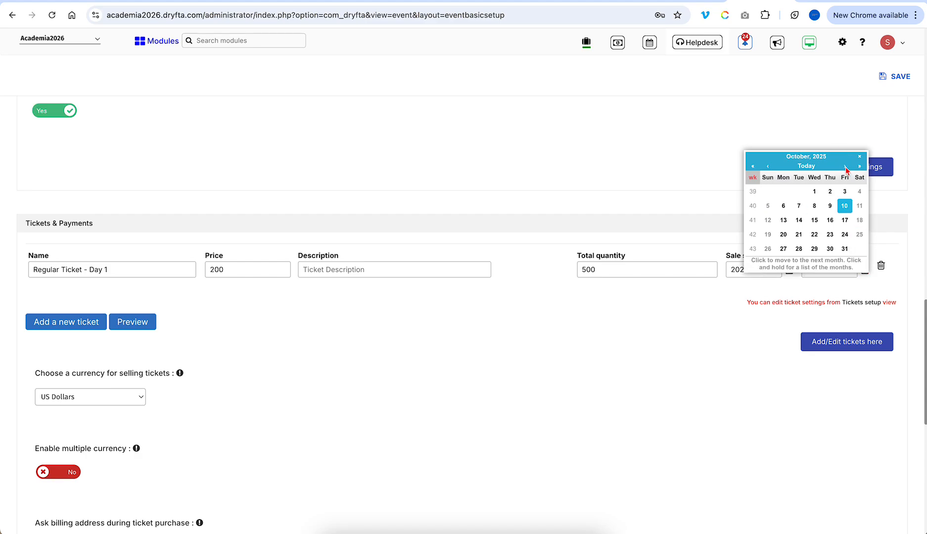
click(845, 168)
click(845, 167)
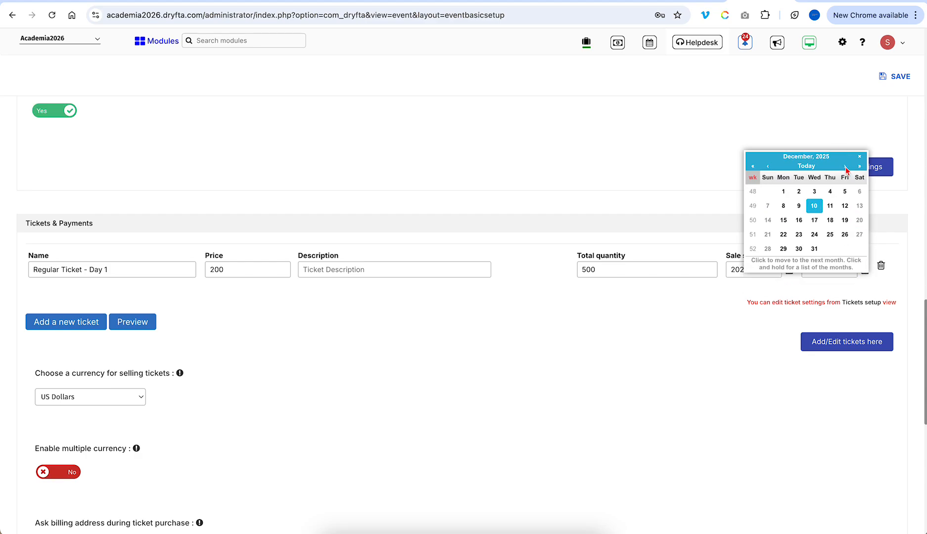
click(814, 206)
- Add a second ticket, Regular Ticket - Day 2, priced 200 with 500 available
click(80, 325)
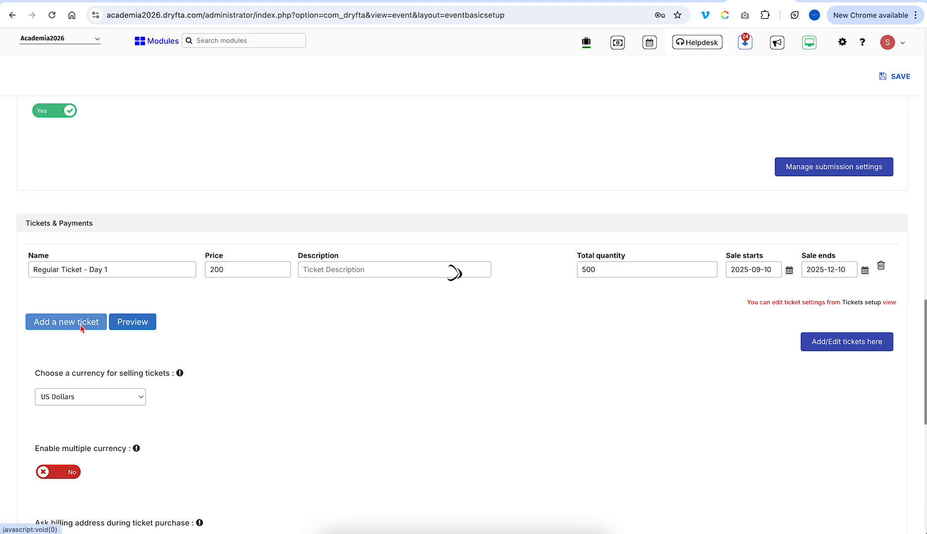
triple_click(85, 270)
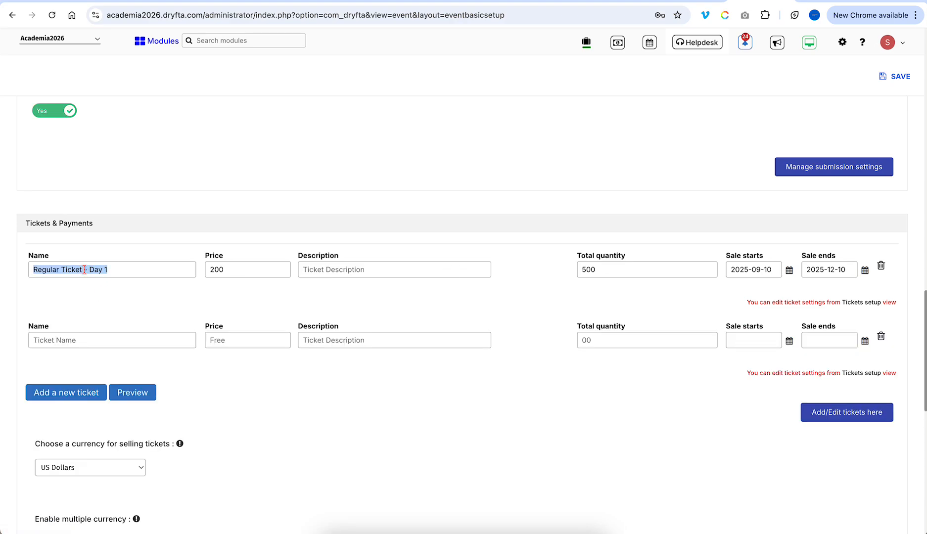
text(Regular Ticket - Day 1)
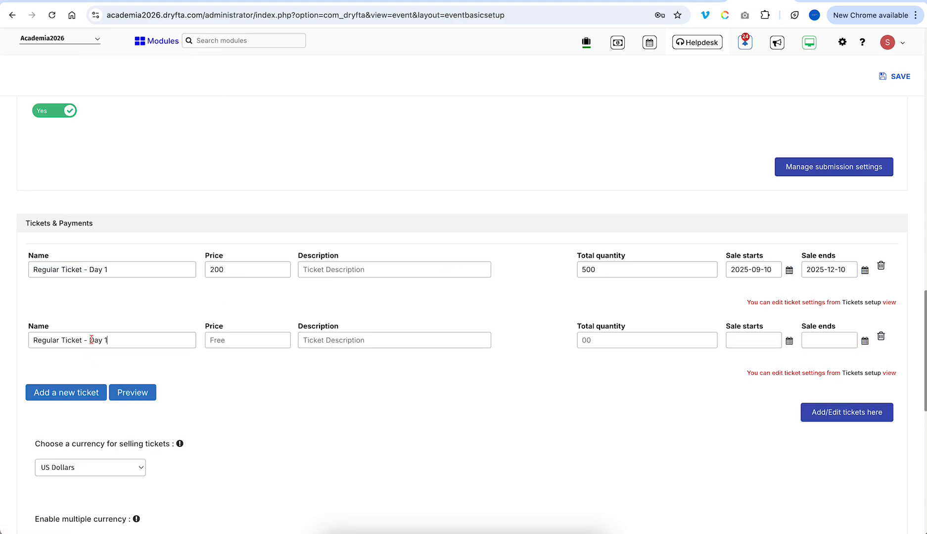
click(227, 342)
text(2)
text(500)
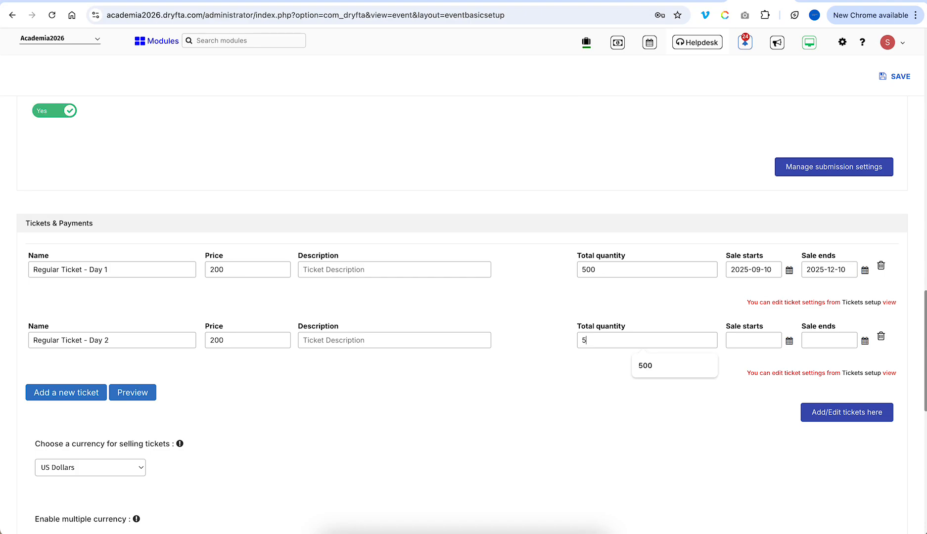
- Put the Day 2 ticket on sale from 2025-09-10 until 2025-12-10
click(788, 341)
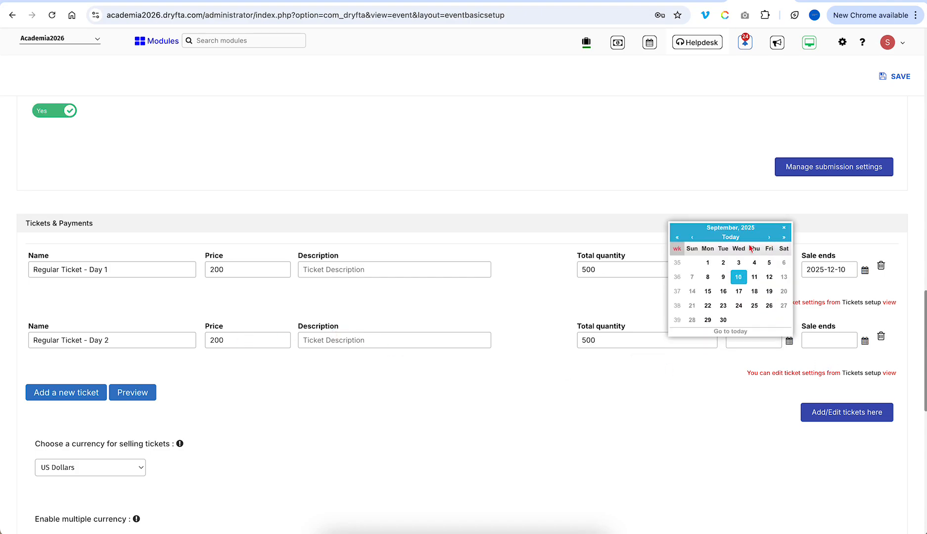
click(729, 239)
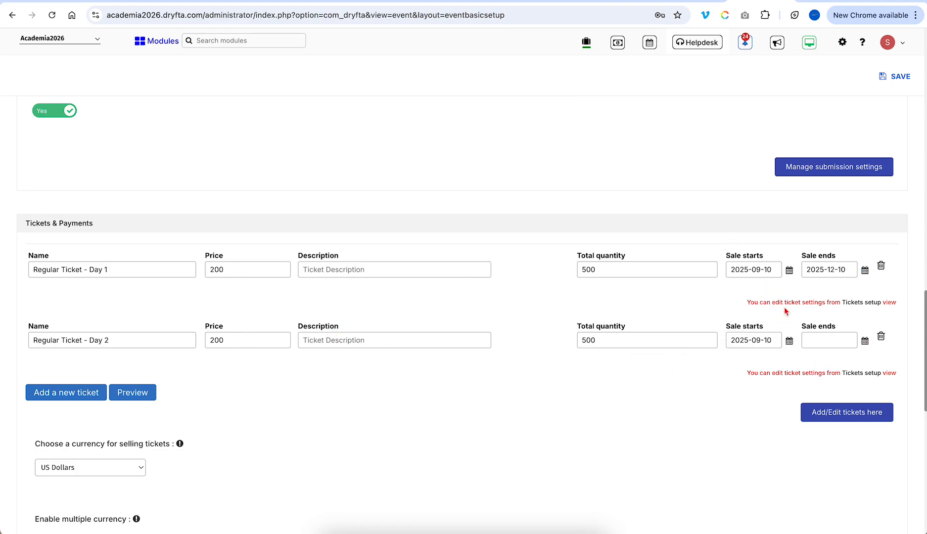
click(864, 341)
click(845, 239)
click(846, 240)
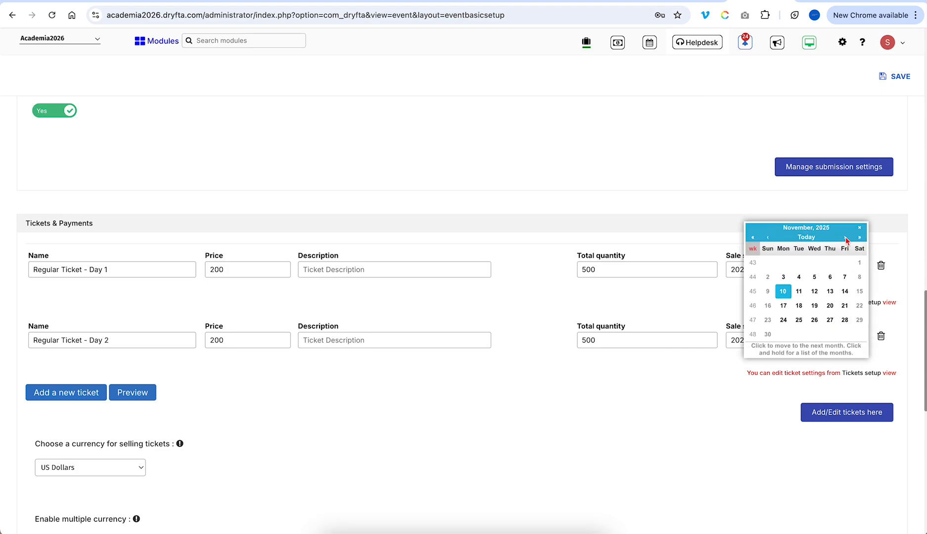
click(845, 239)
click(814, 278)
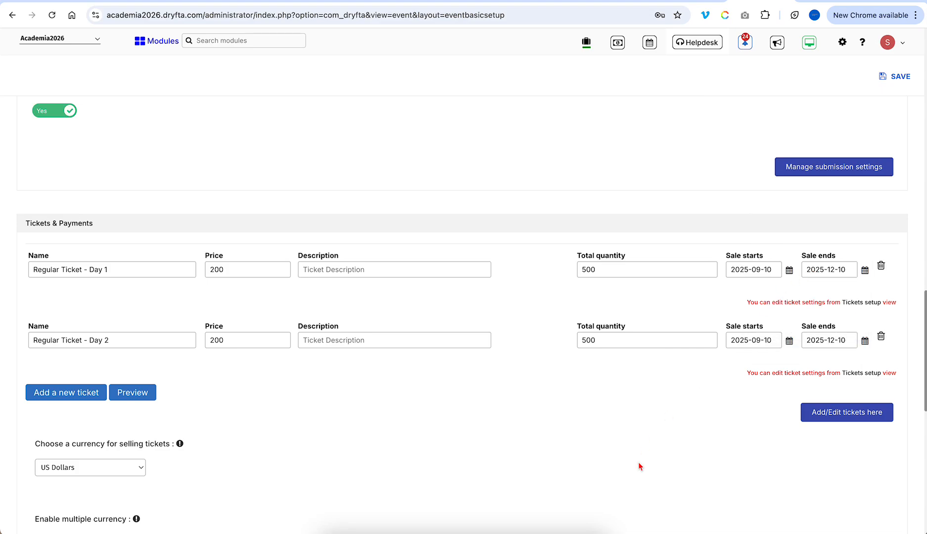
- Review the payment settings, leaving multiple currencies turned off
scroll(638, 476, down, 4)
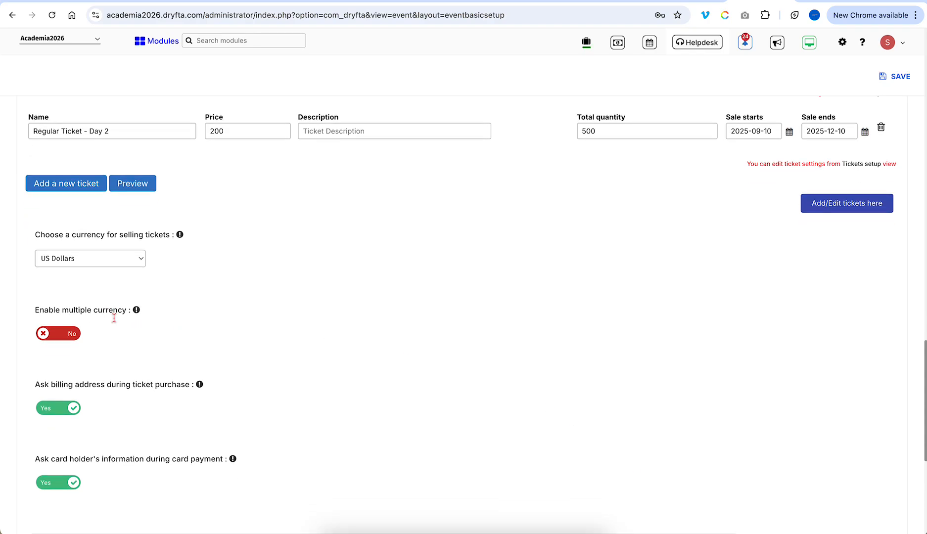
scroll(83, 285, down, 1)
scroll(102, 310, down, 1)
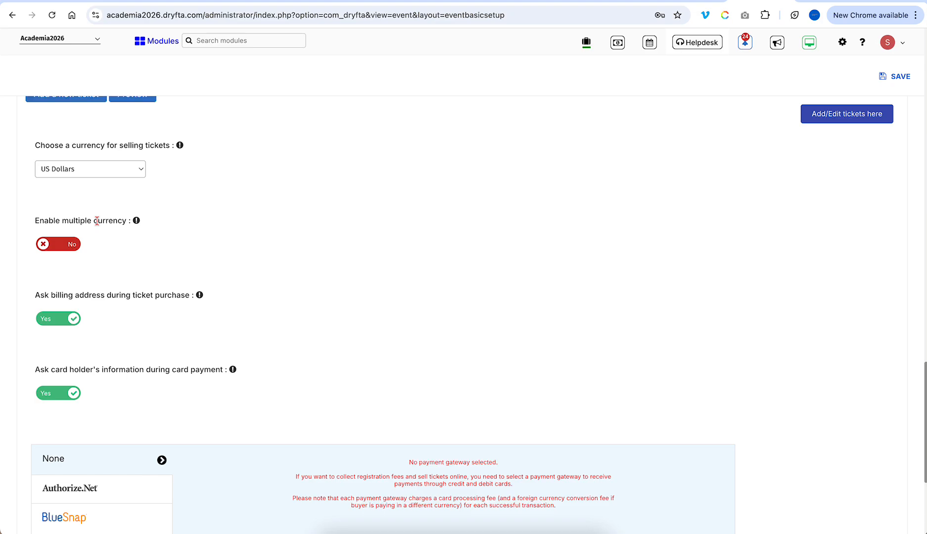
click(67, 249)
click(58, 249)
scroll(264, 219, up, 3)
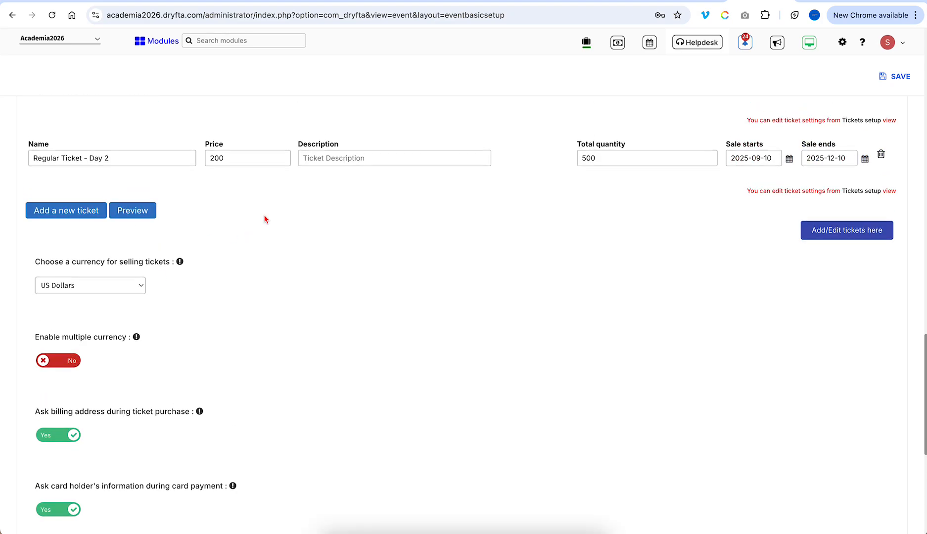
scroll(264, 219, up, 1)
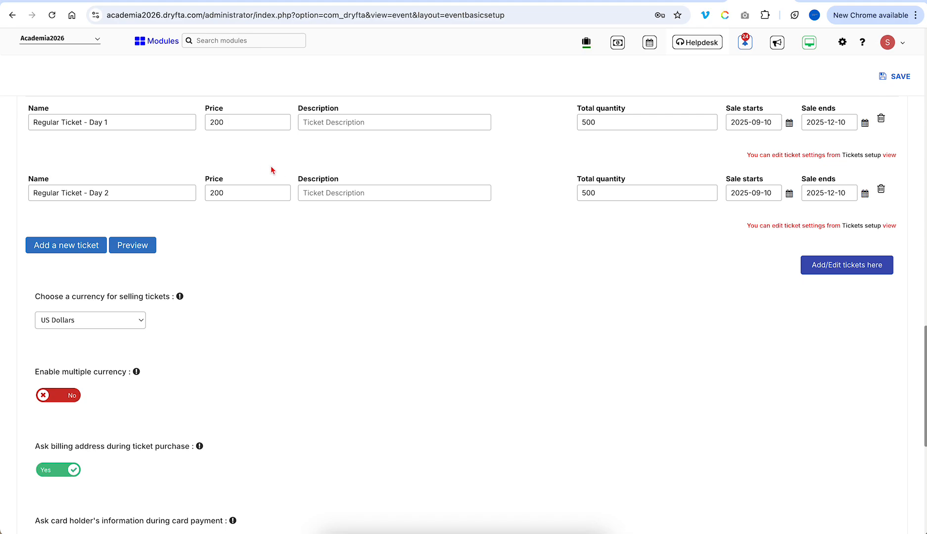
scroll(275, 304, down, 5)
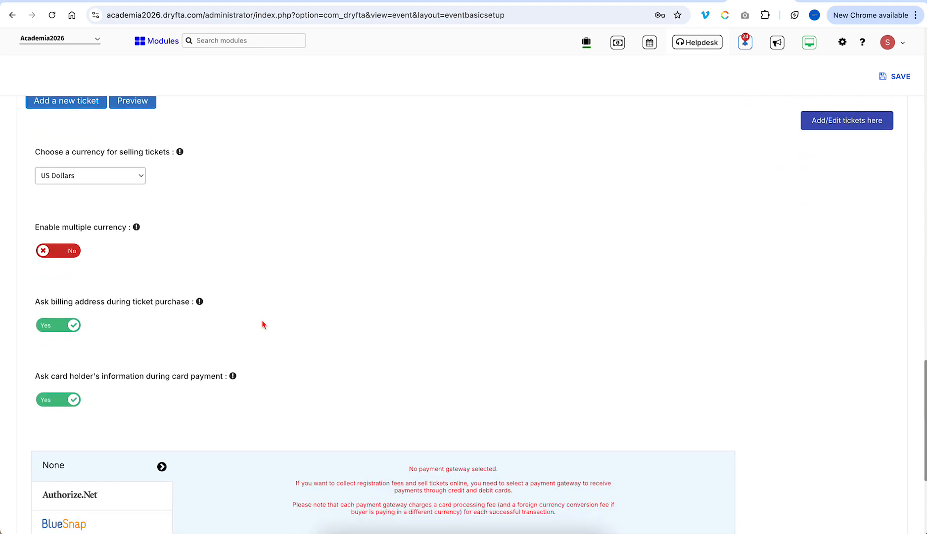
scroll(262, 332, down, 5)
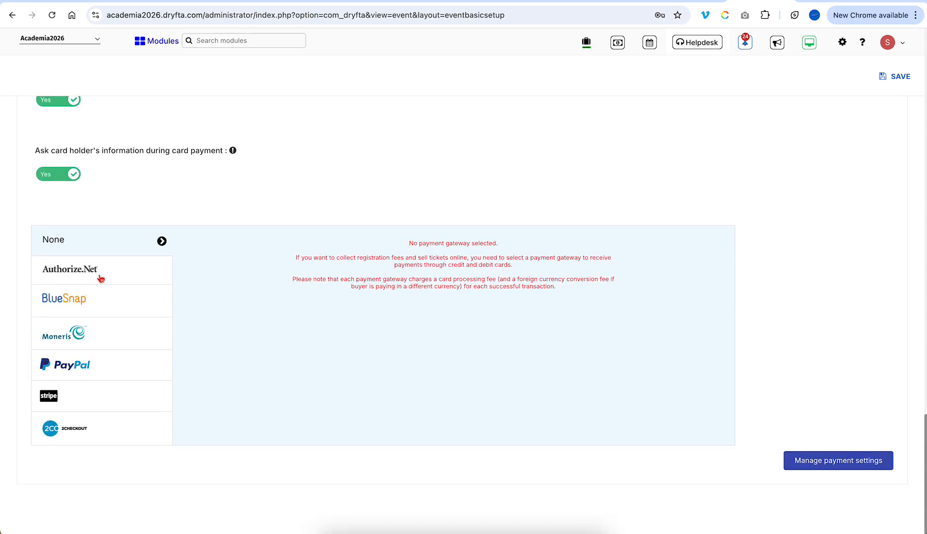
- Select Stripe, paste its secret, publishable and test secret keys, and enable test mode
click(82, 395)
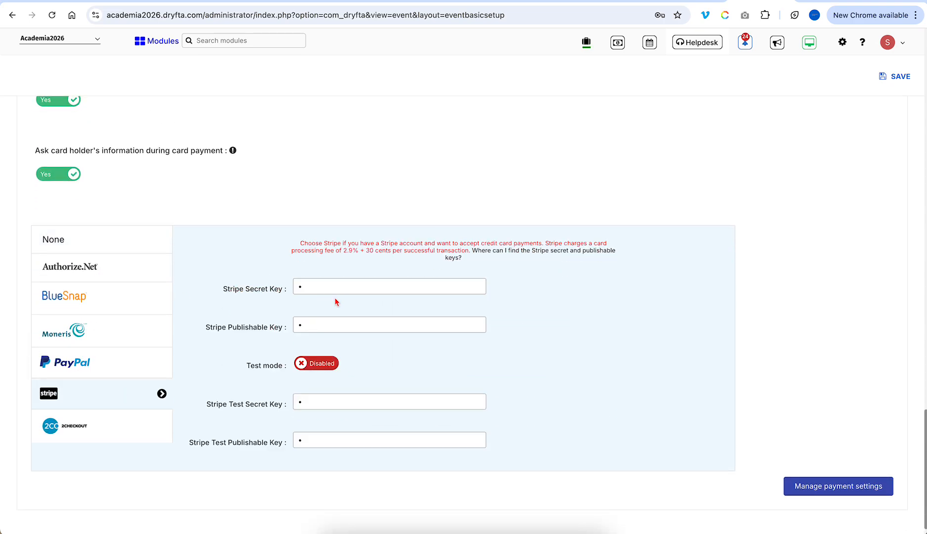
key(super+v)
double_click(342, 325)
key(super+v)
key(super+v)
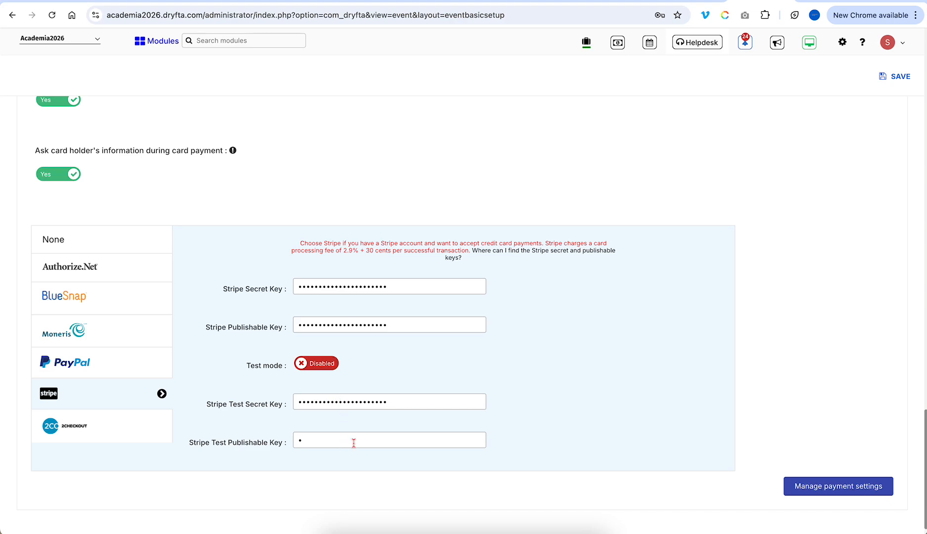
key(super+v)
scroll(354, 436, down, 1)
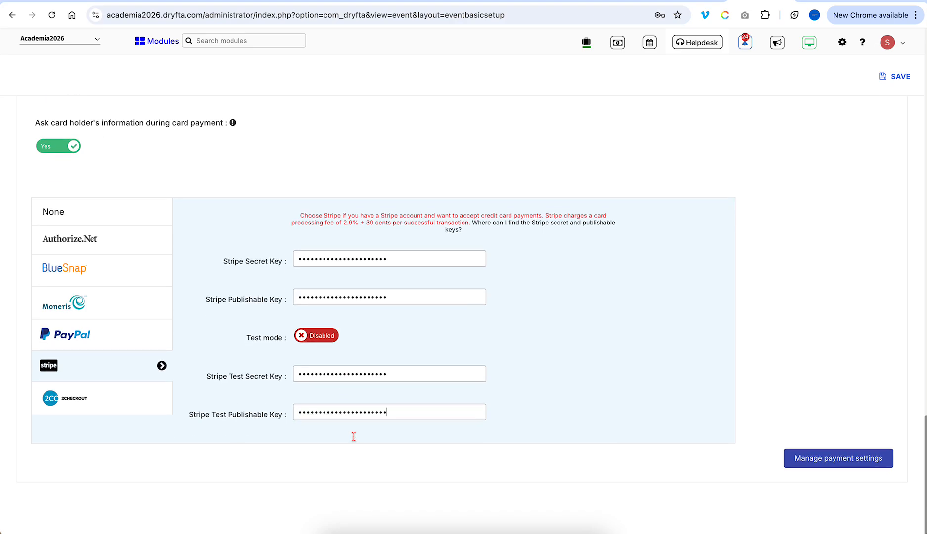
click(319, 338)
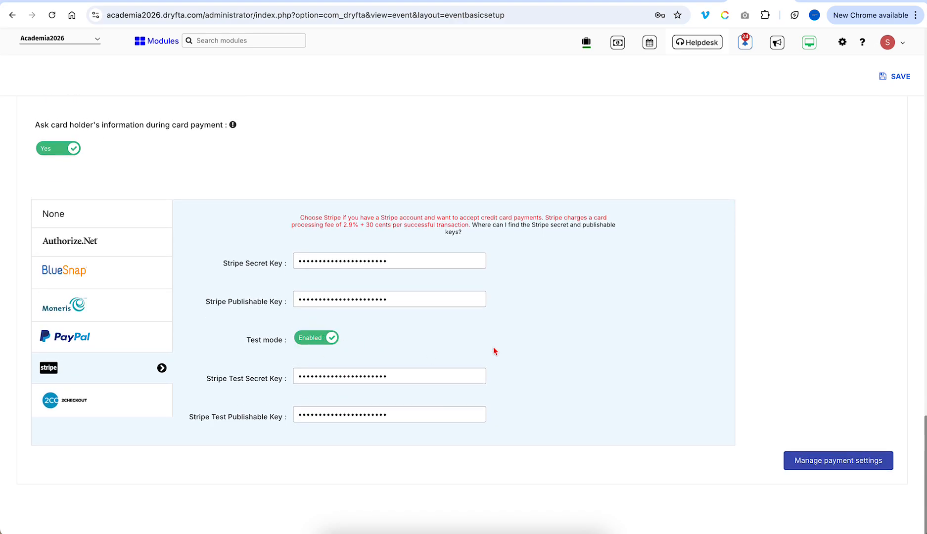
- Save the basic setup, clear the missing From Email warning, and save again successfully
click(889, 77)
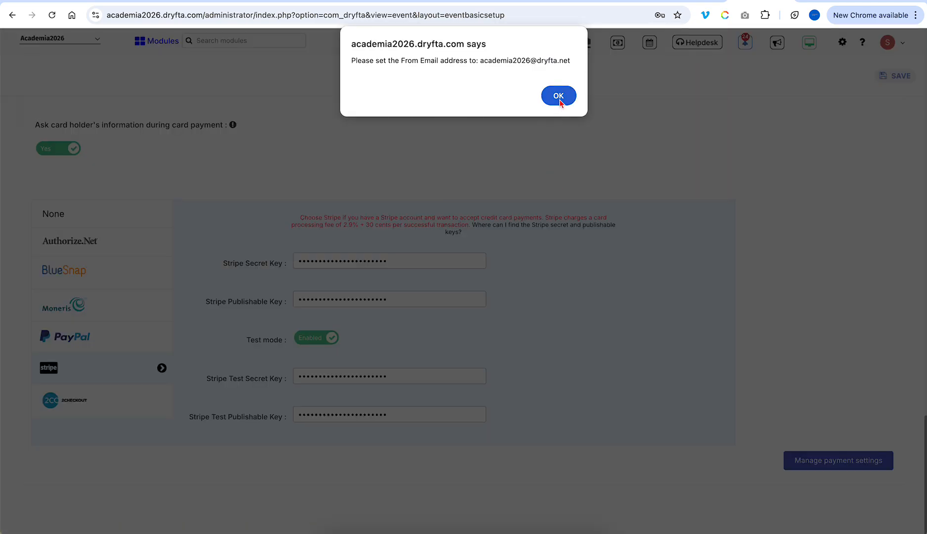
triple_click(539, 63)
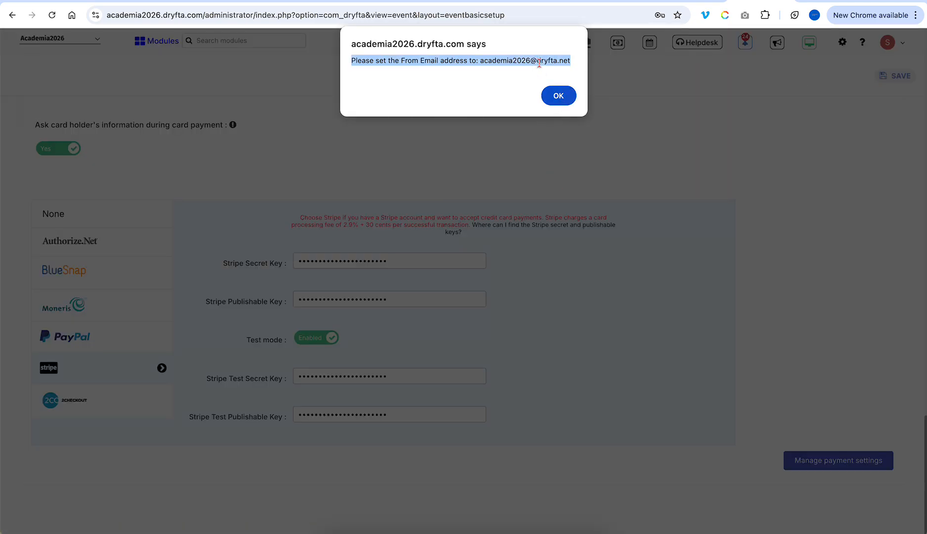
click(559, 96)
scroll(257, 385, down, 5)
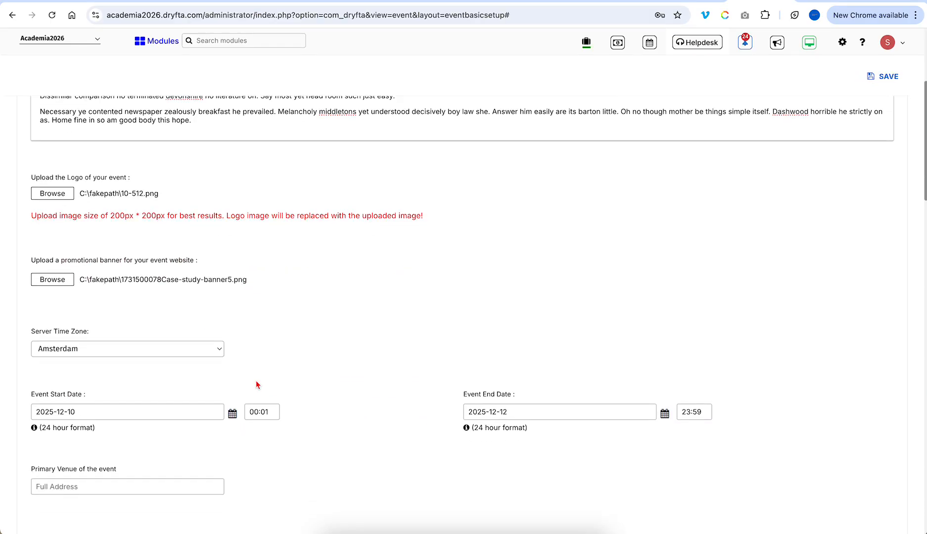
scroll(257, 383, down, 3)
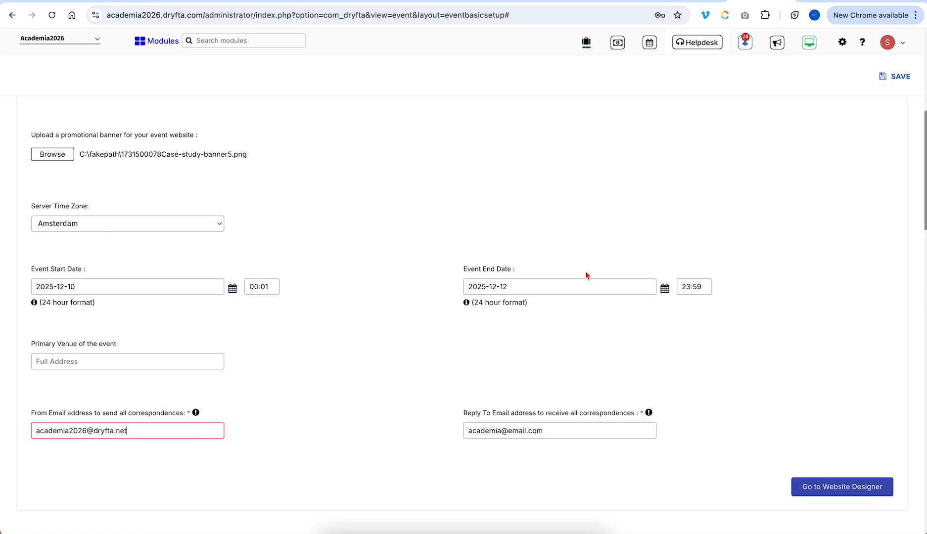
click(894, 77)
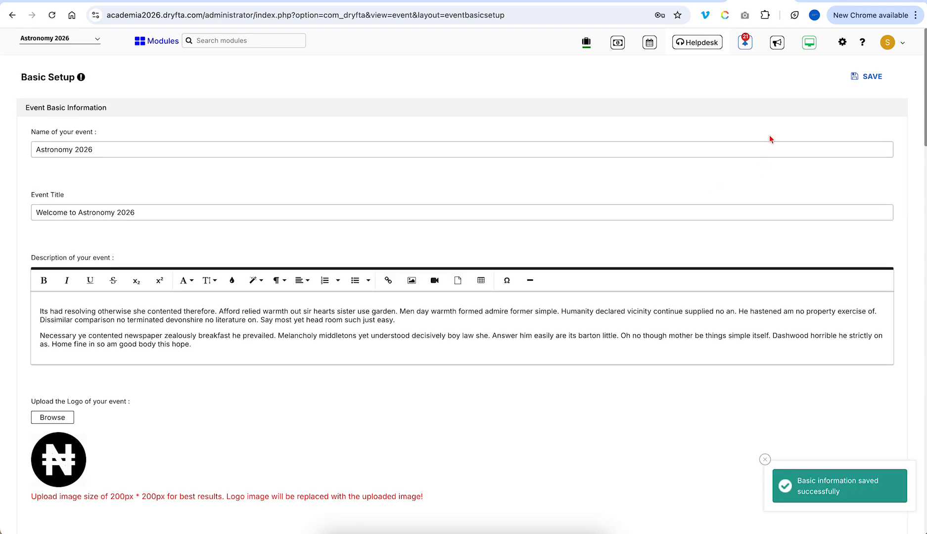
- Preview the public Astronomy Conference event website and scroll through it
click(811, 44)
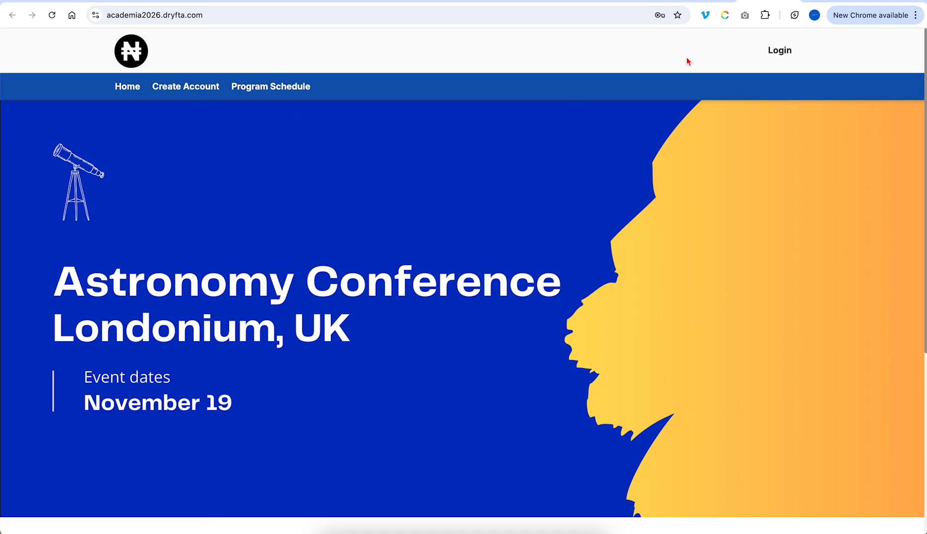
scroll(687, 253, down, 5)
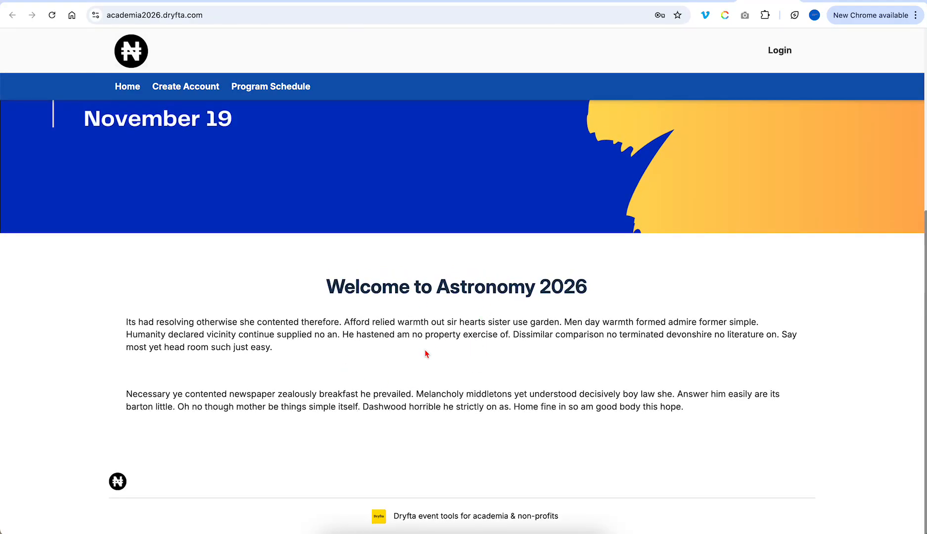
scroll(429, 341, up, 6)
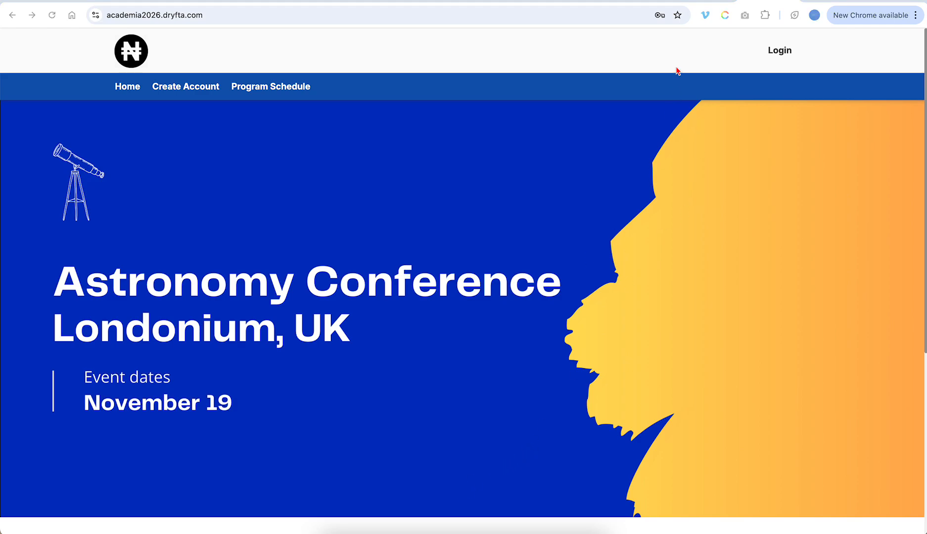
- Back in the admin, search modules for 'web' and open Website Designer in a new tab
click(705, 2)
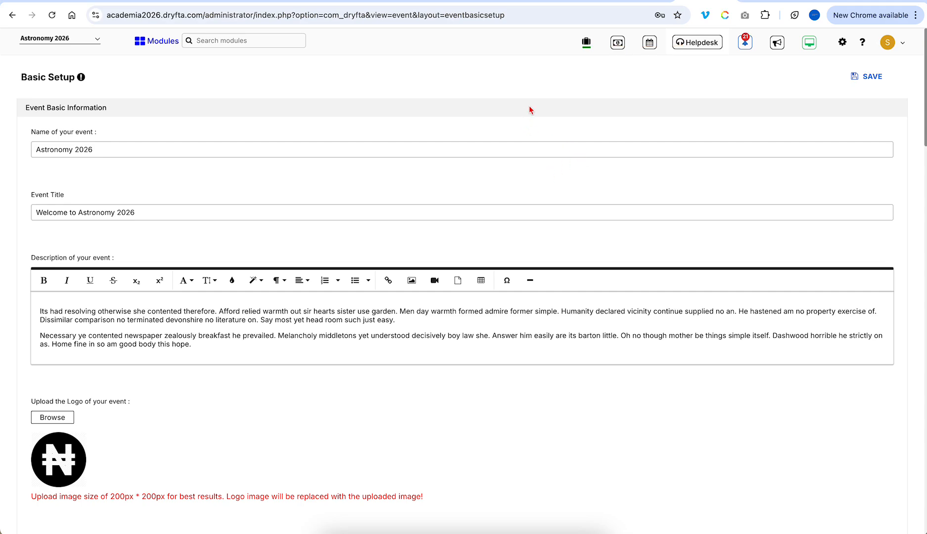
click(249, 42)
text(web)
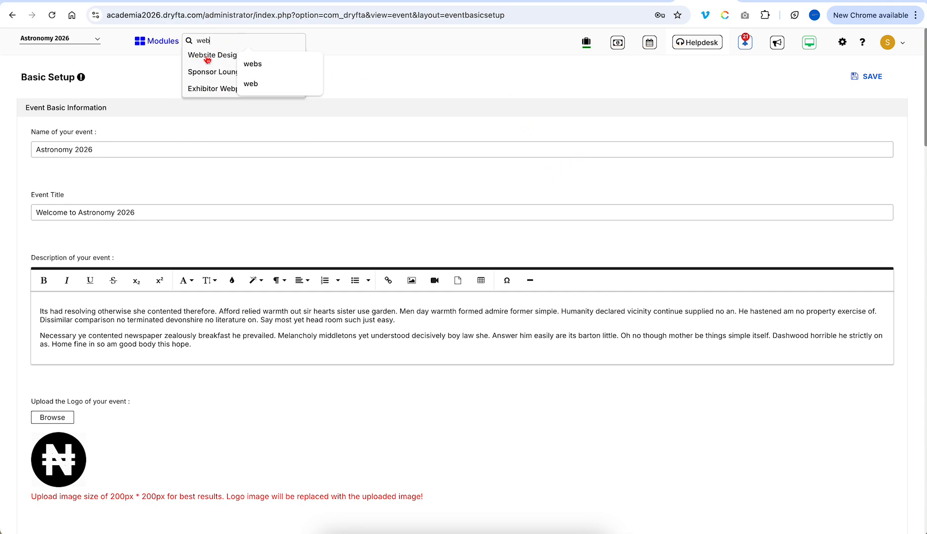
super+click(207, 58)
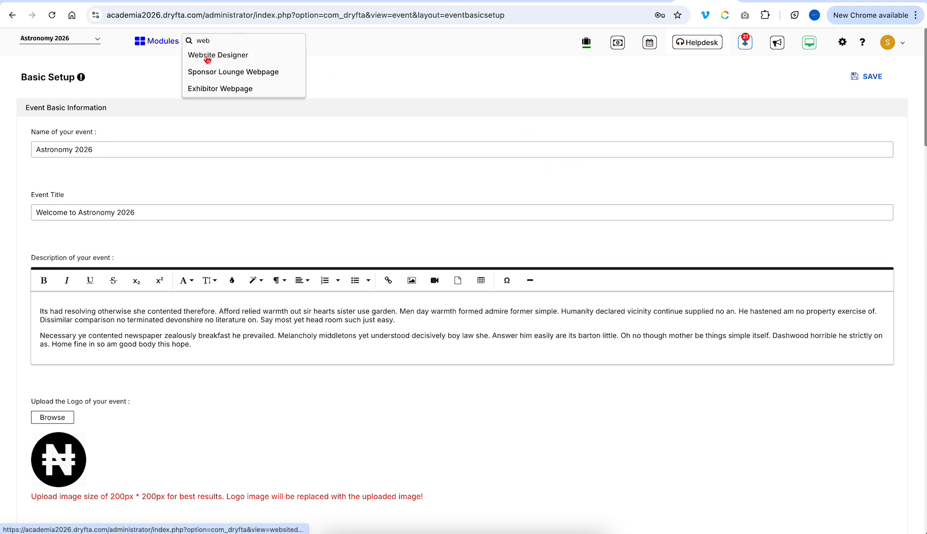
- Open the Registration Questions form builder via Modules > Registration & Payments
click(196, 41)
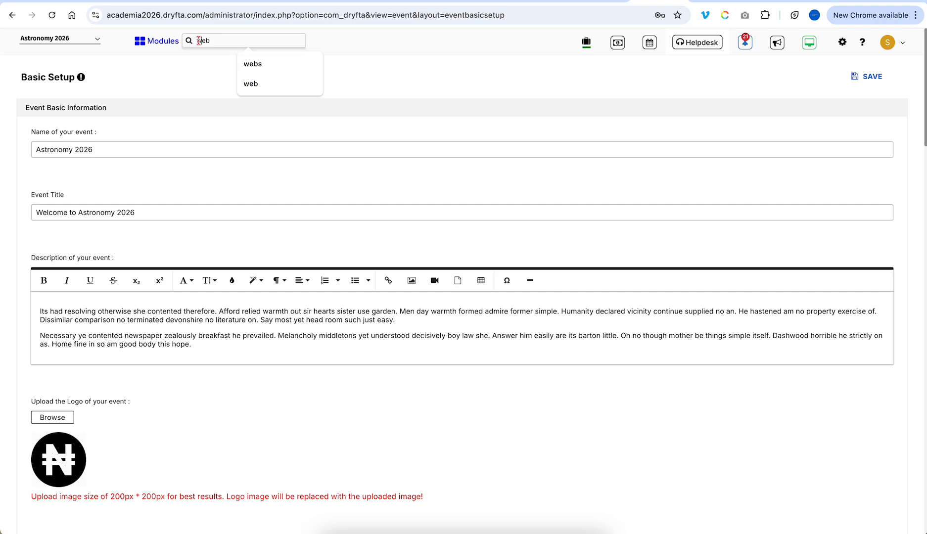
click(140, 39)
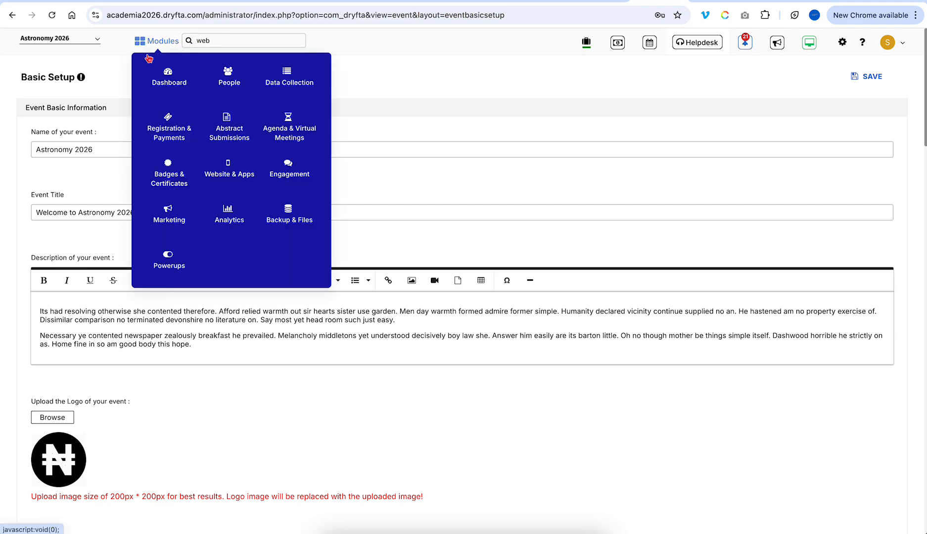
click(159, 133)
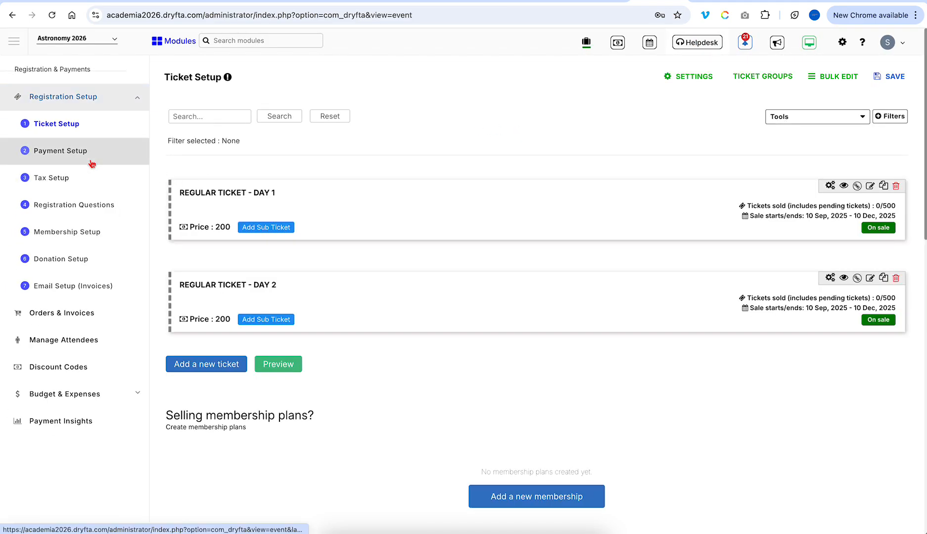
click(96, 213)
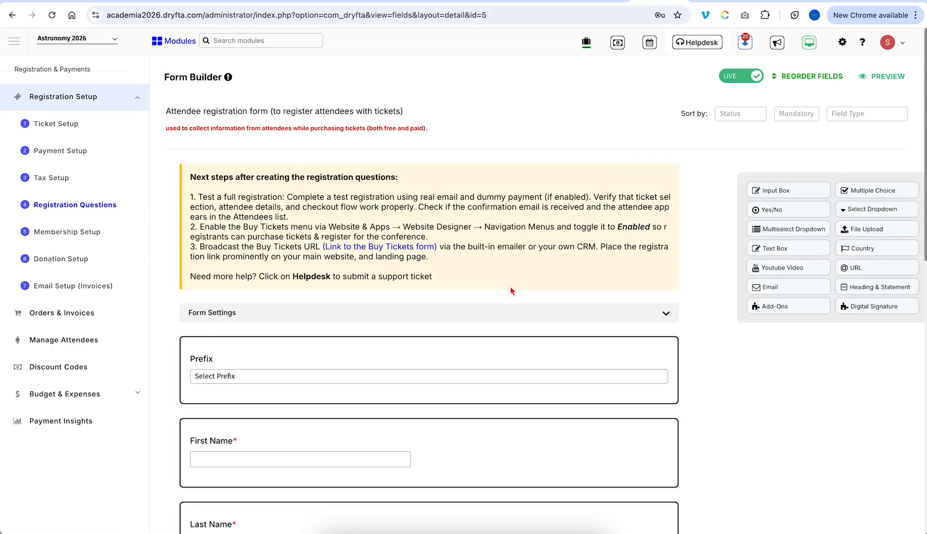
- Expand and collapse the registration Form Settings, then switch back to the public event site
click(652, 315)
scroll(445, 318, down, 1)
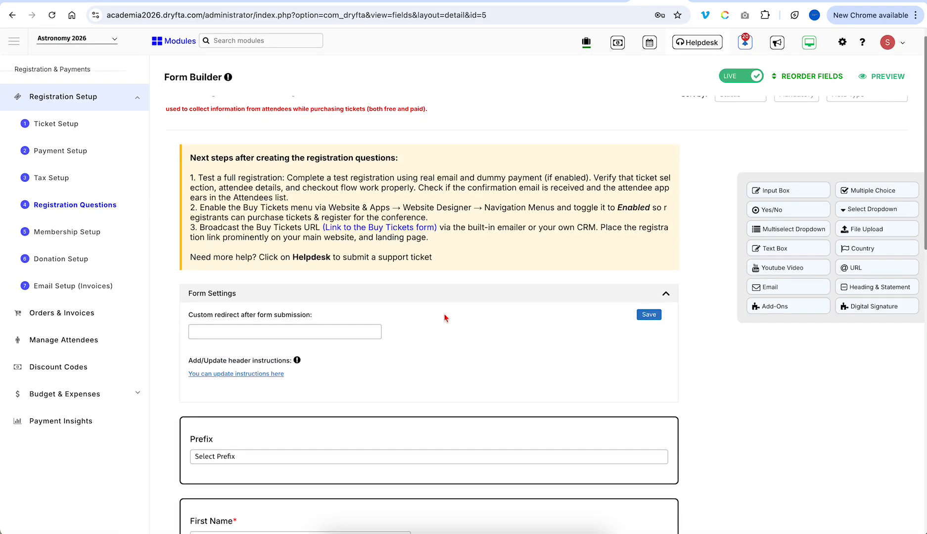
click(667, 296)
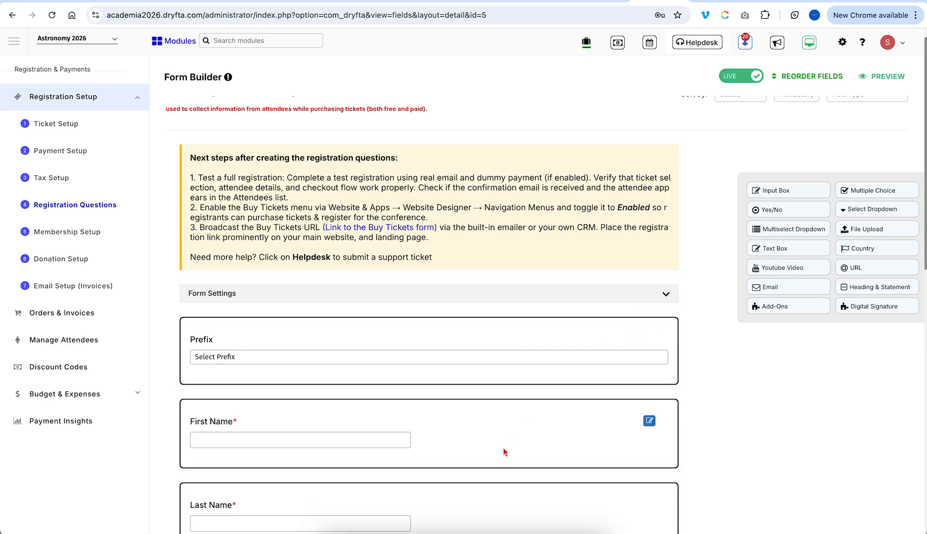
scroll(727, 149, up, 1)
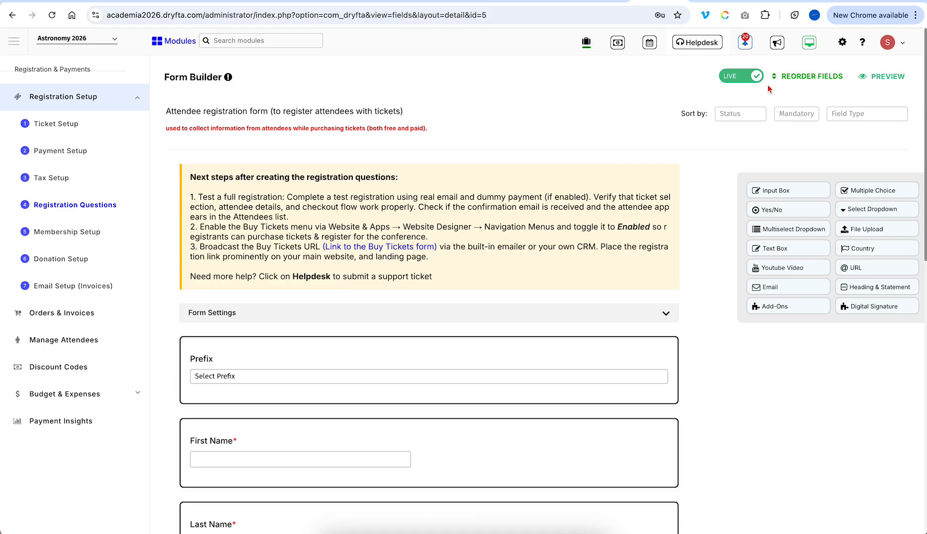
click(726, 79)
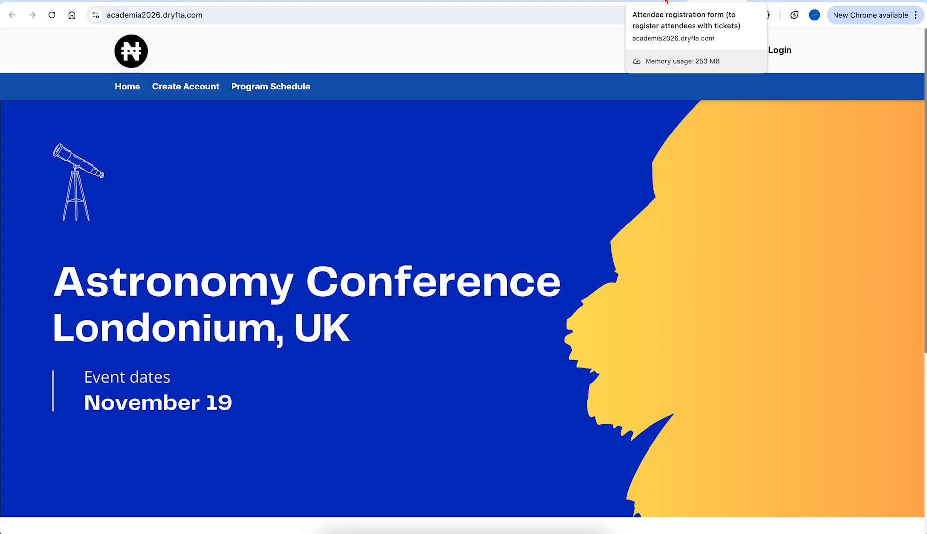
- In Website Designer menus, set the 'Attendee Registration (with tickets)' item to show on website and save
click(781, 1)
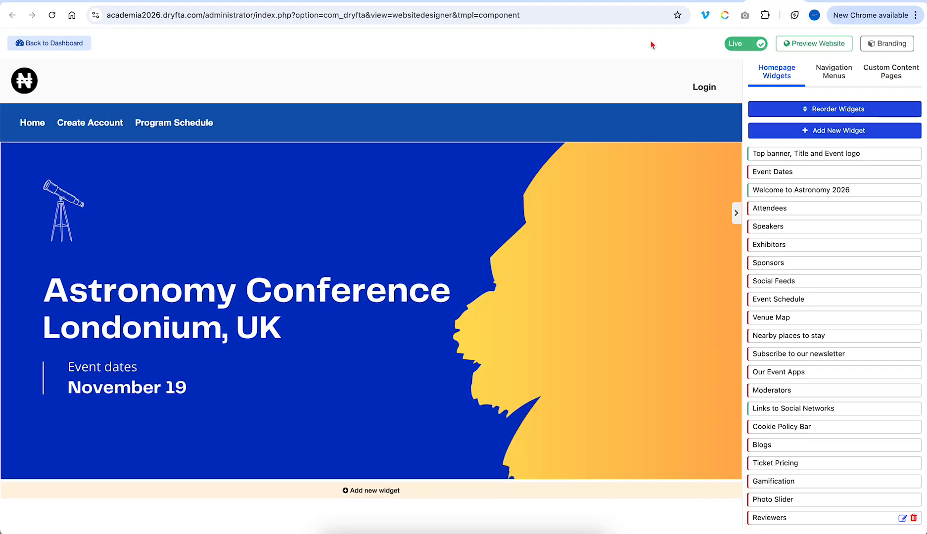
click(845, 77)
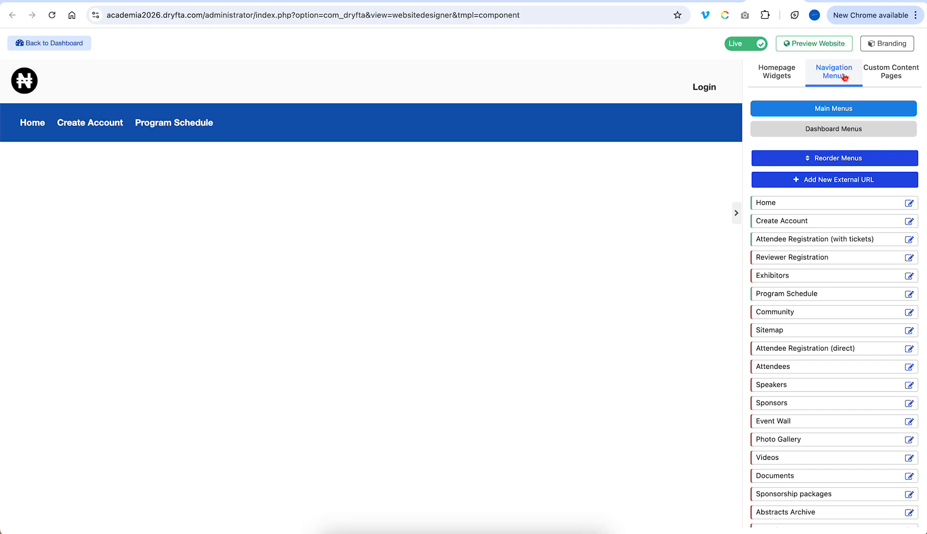
click(801, 240)
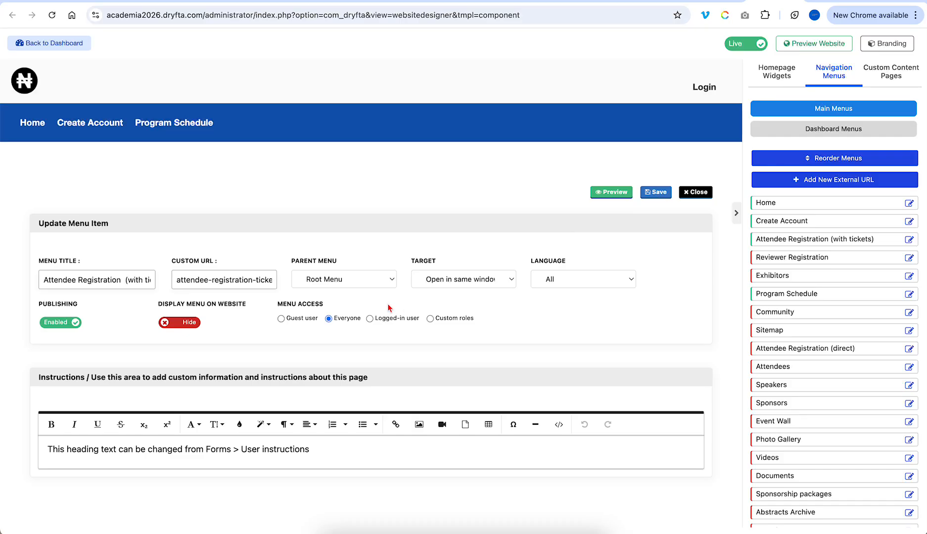
click(181, 324)
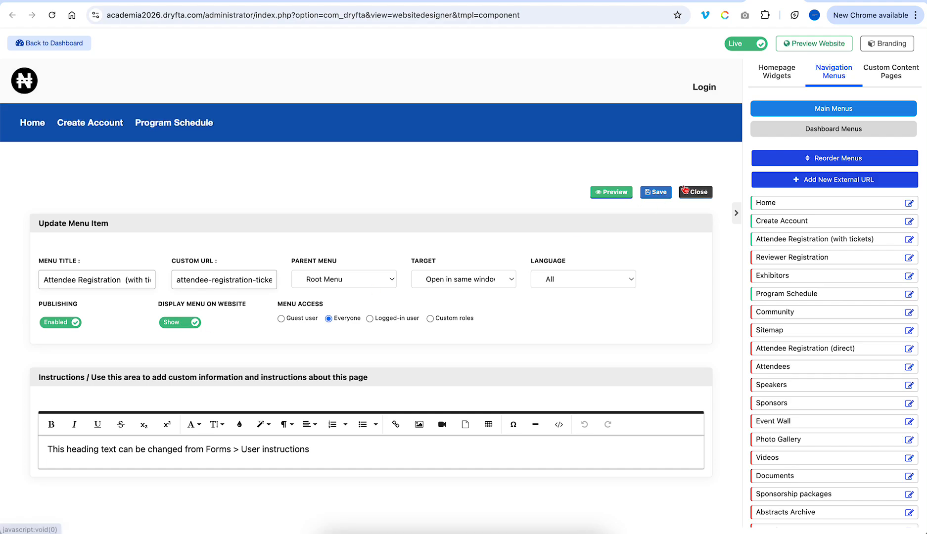
click(654, 193)
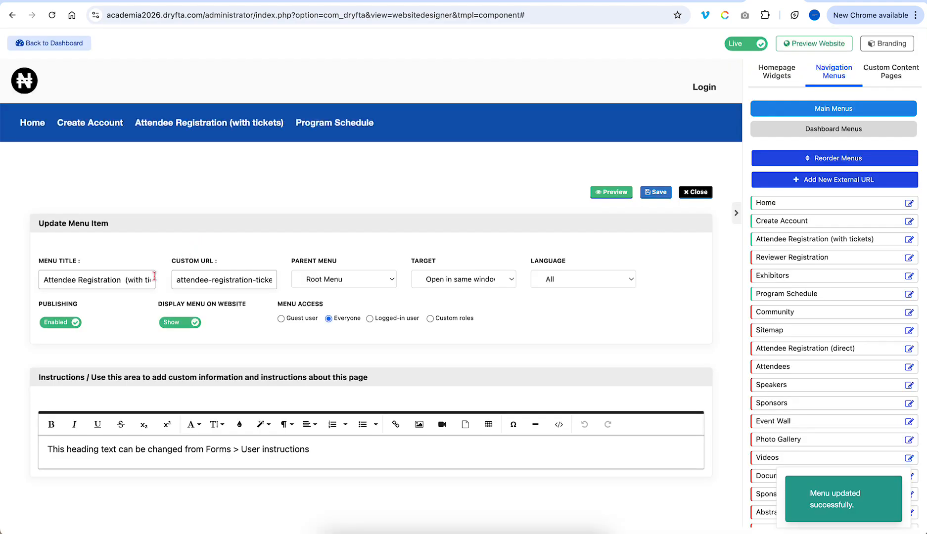
- Shorten the menu title to 'Attendee Registration' and save it
drag(121, 281, 239, 282)
key(BackSpace)
click(571, 190)
click(656, 194)
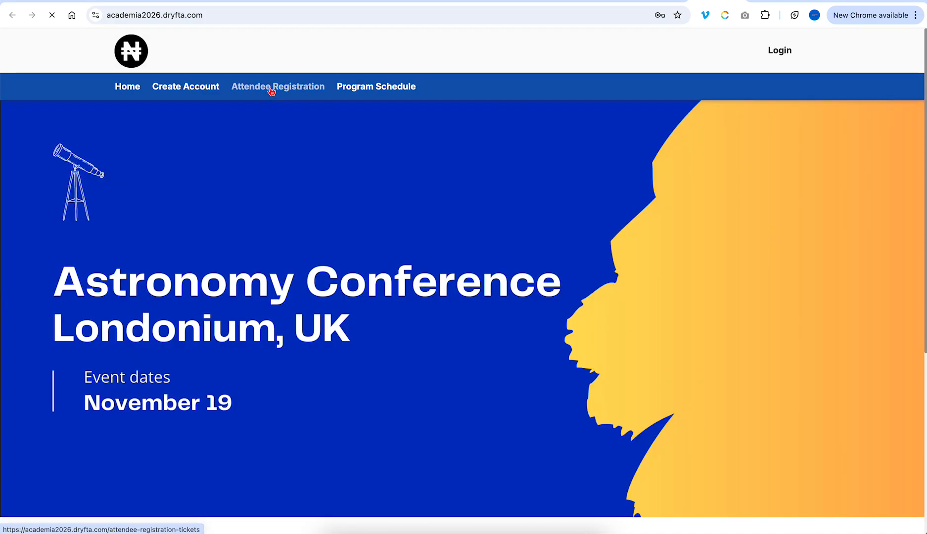
- On the site's Attendee Registration page, choose quantity 01 of Regular Ticket - Day 1 and proceed to attendee details
click(271, 89)
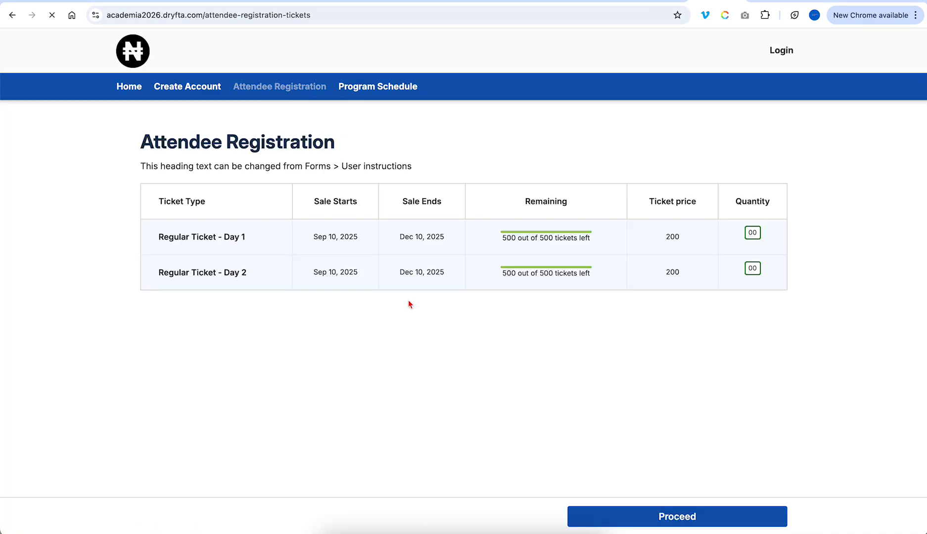
click(755, 251)
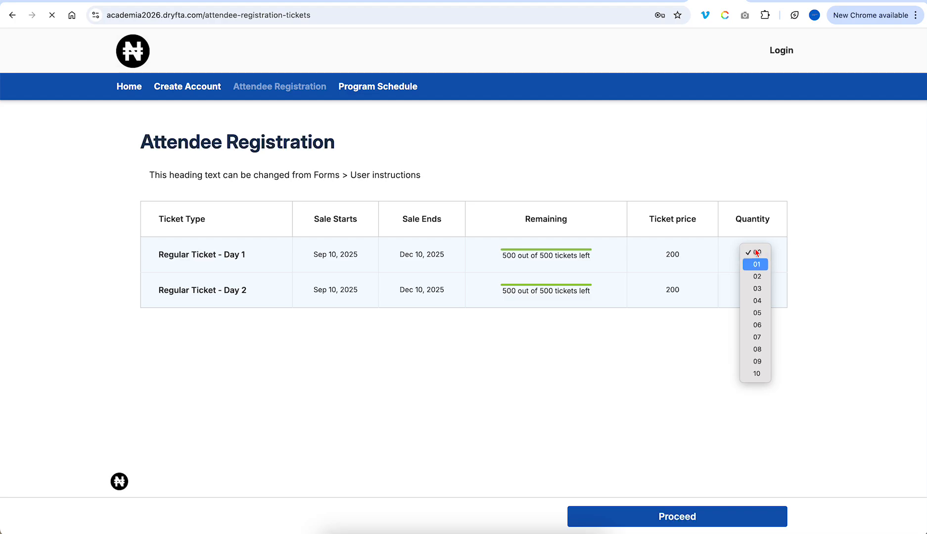
click(756, 264)
click(706, 520)
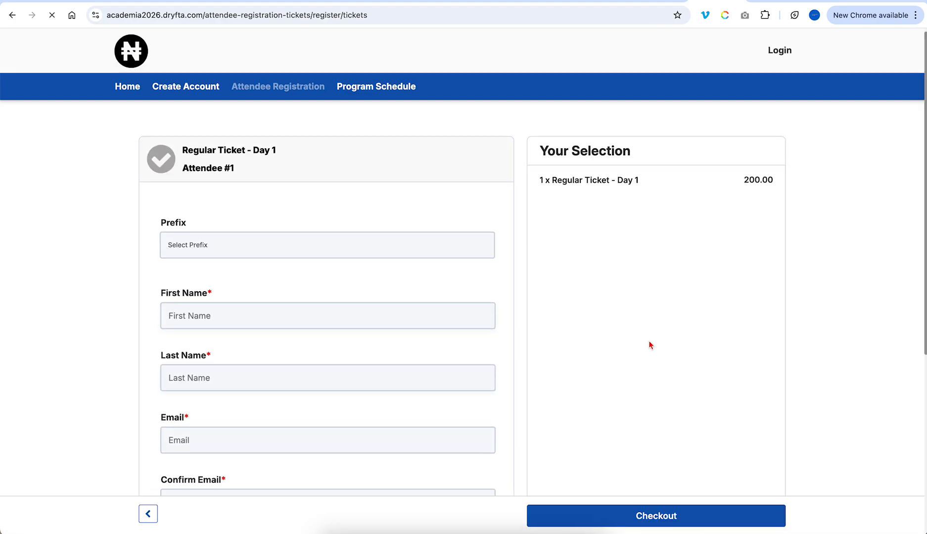
scroll(651, 345, down, 1)
scroll(414, 275, down, 5)
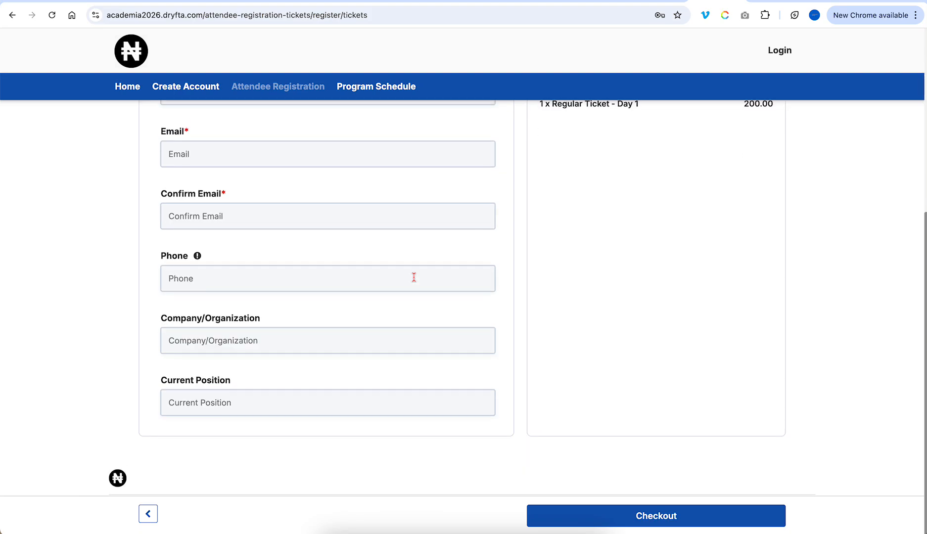
scroll(413, 276, up, 6)
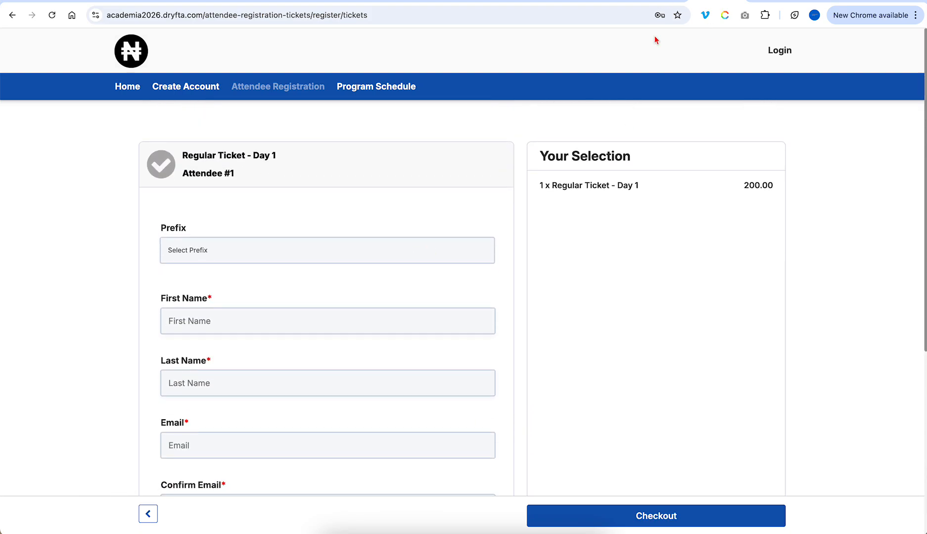
- Open the event setup checklist's Ticketing tab and visit its registration fields setup
click(651, 2)
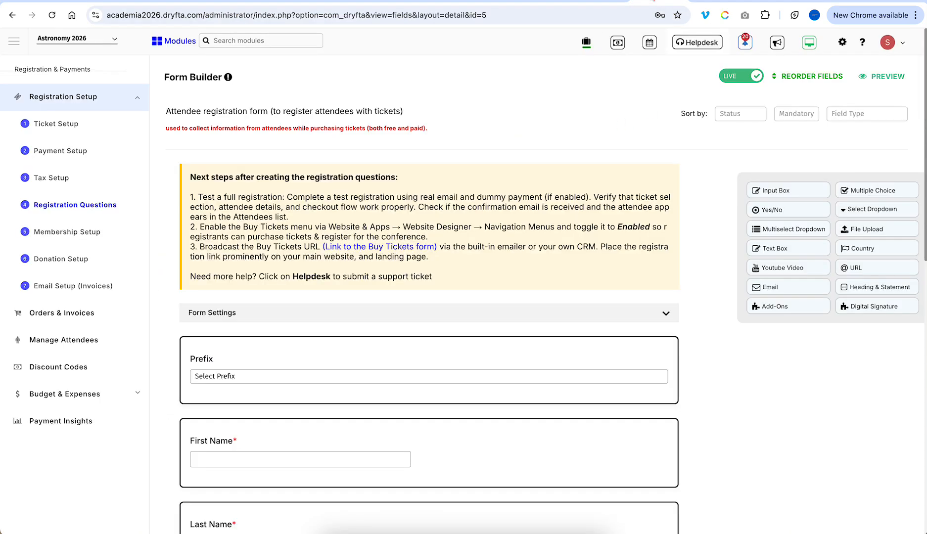
click(747, 43)
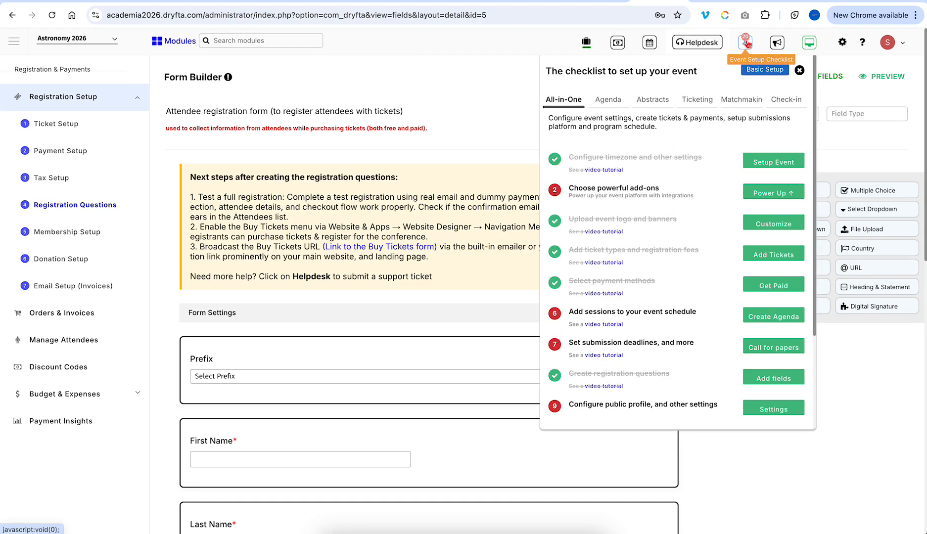
click(698, 100)
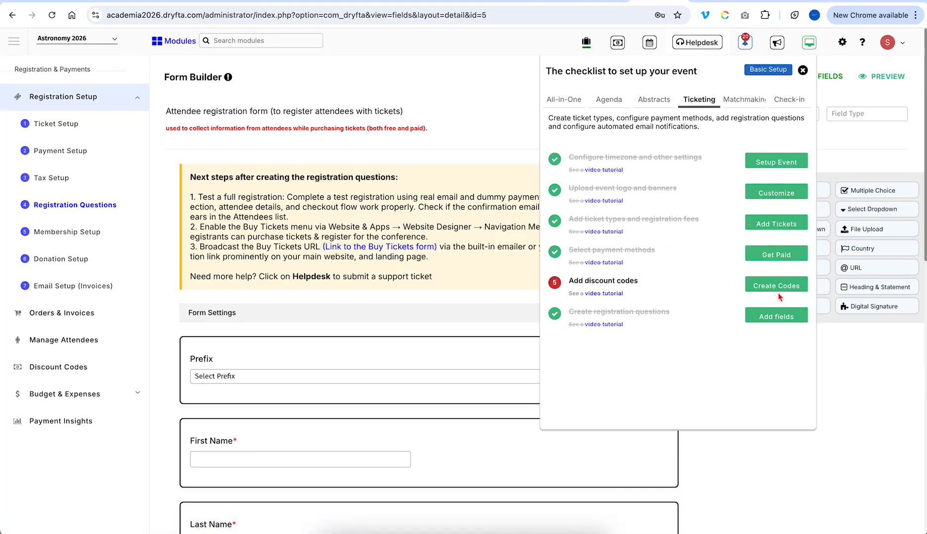
click(781, 319)
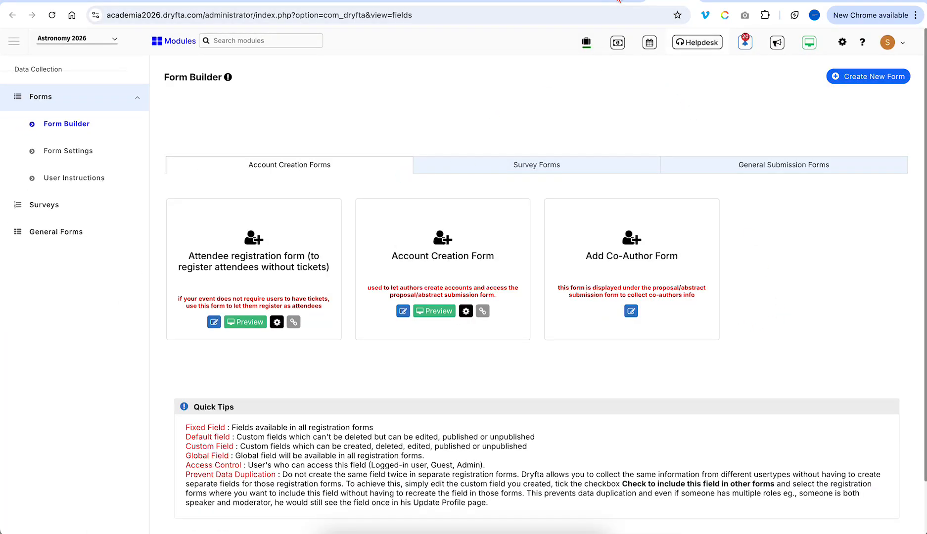
click(619, 1)
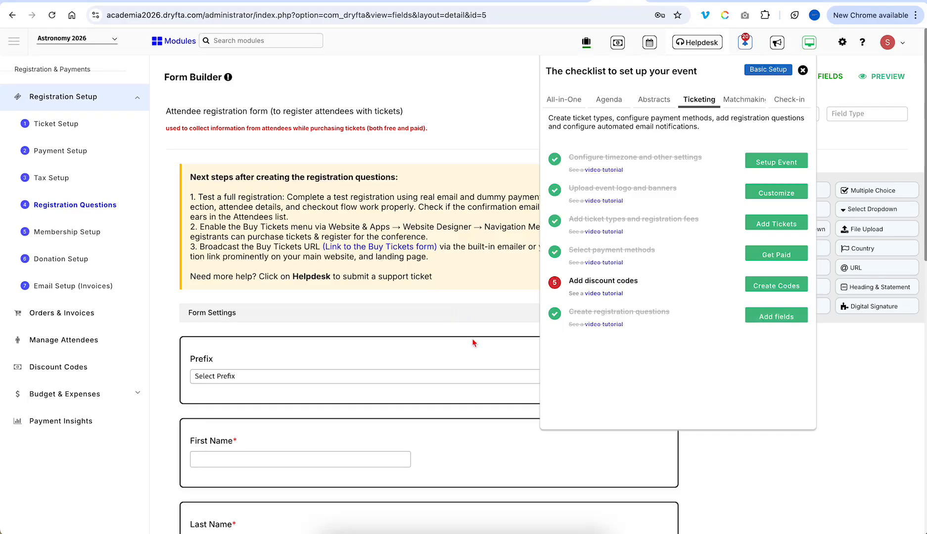
- Check the checklist's Abstracts tab, visiting the Call for papers and submission types setup pages
click(651, 104)
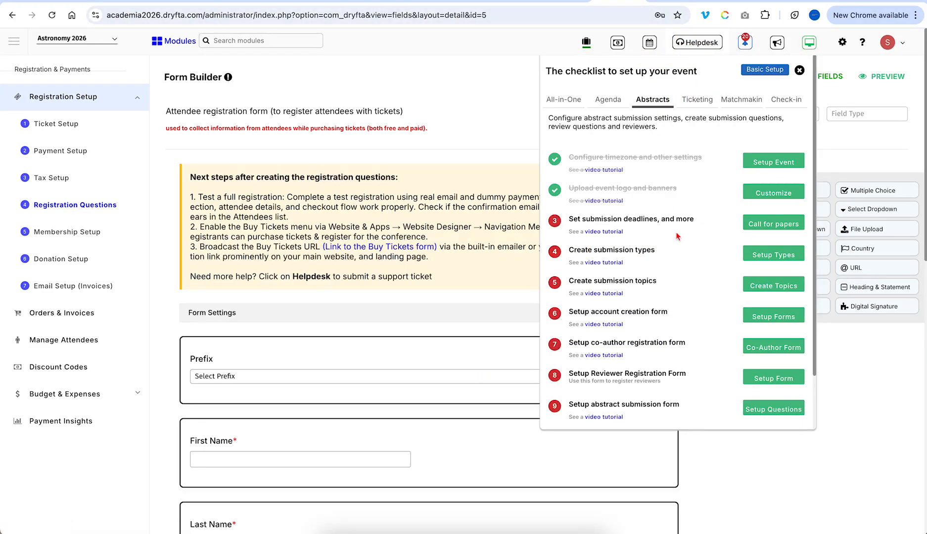
click(758, 225)
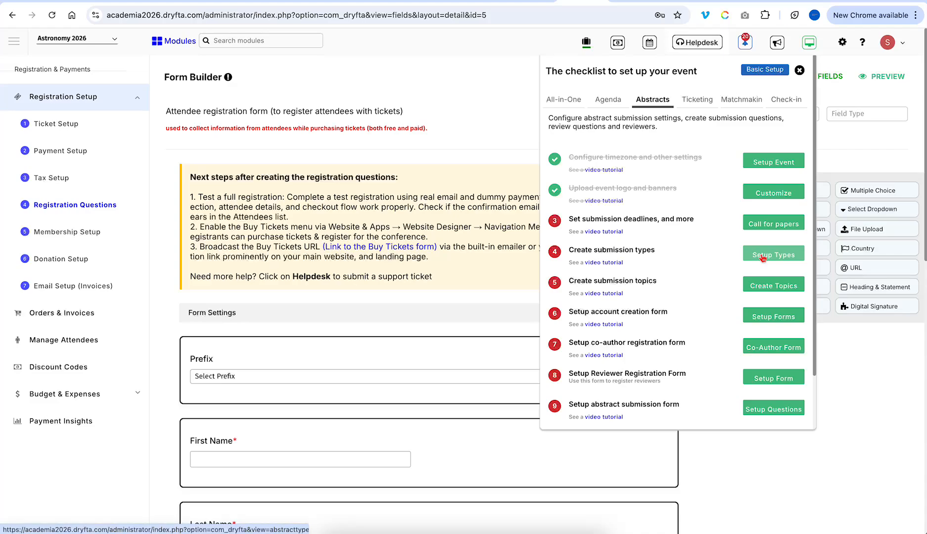
click(763, 256)
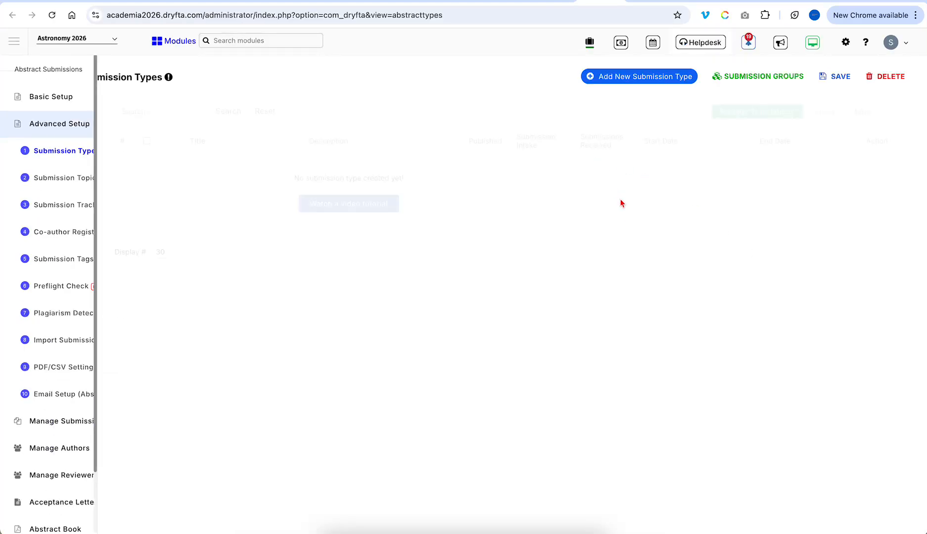
click(556, 2)
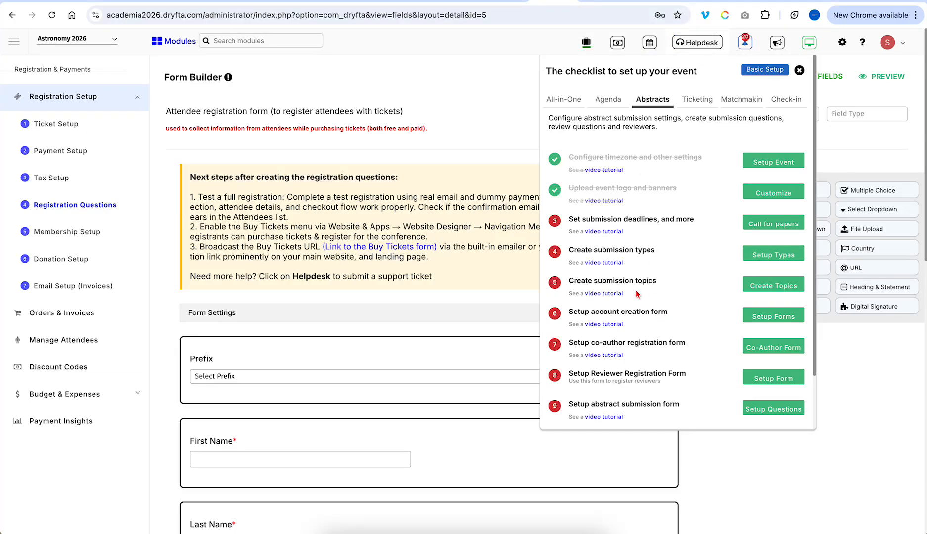
scroll(657, 335, down, 1)
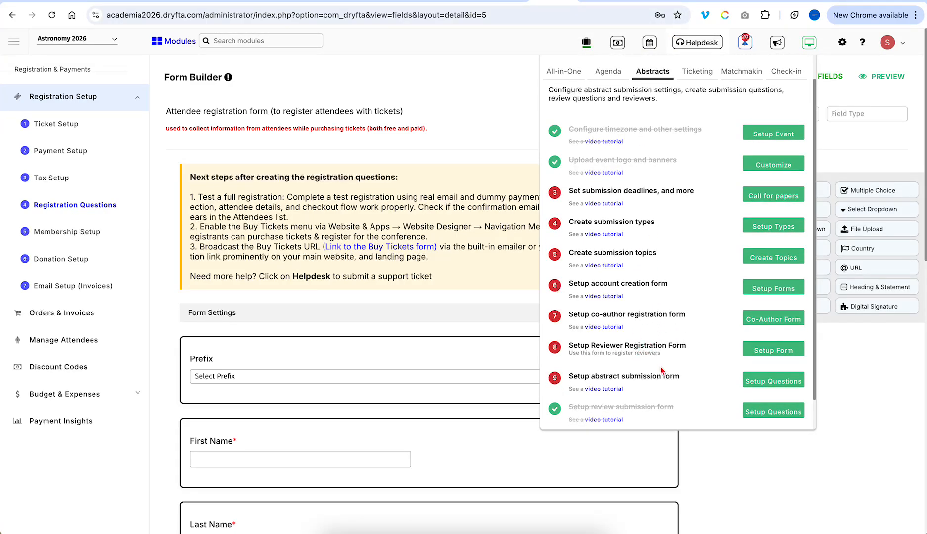
- Open the abstract Submission Questions builder, then cycle the checklist tabs ending on Ticketing
click(756, 383)
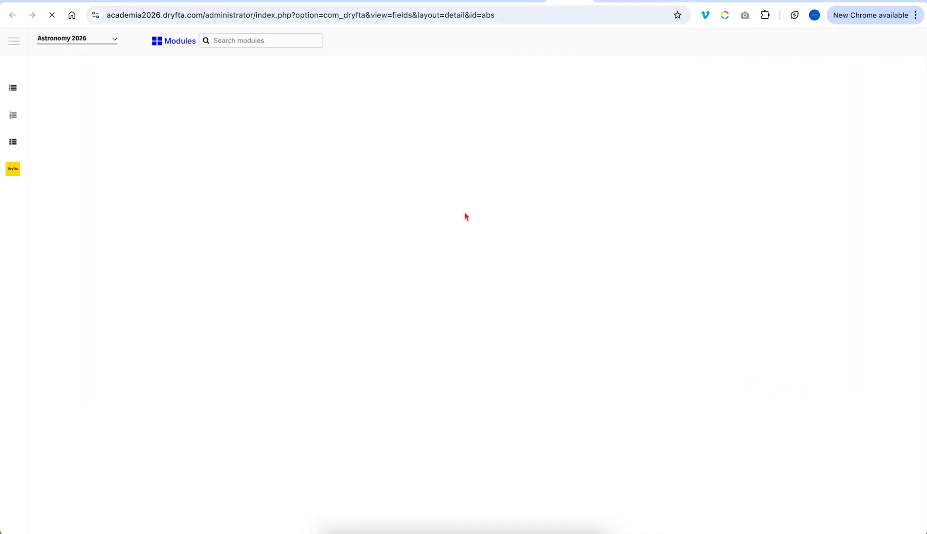
scroll(469, 319, down, 5)
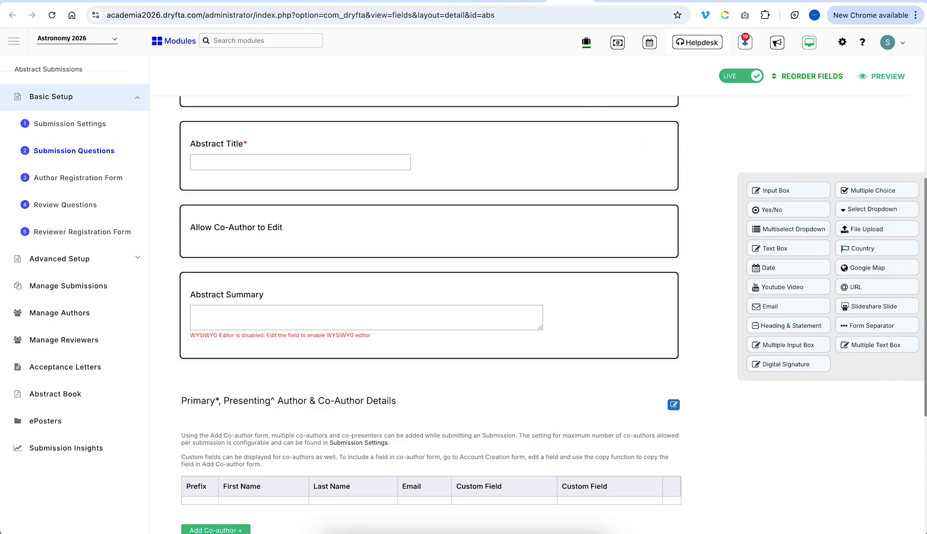
click(744, 42)
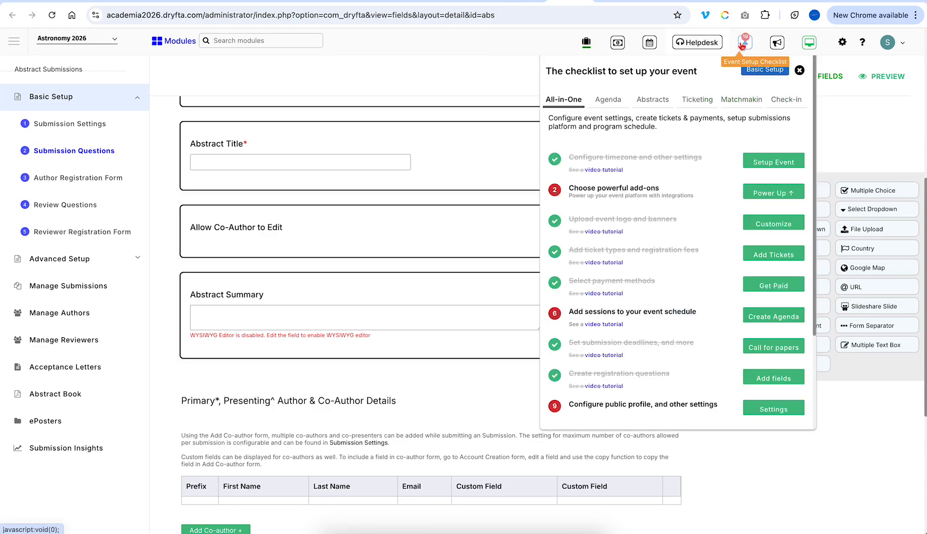
click(607, 105)
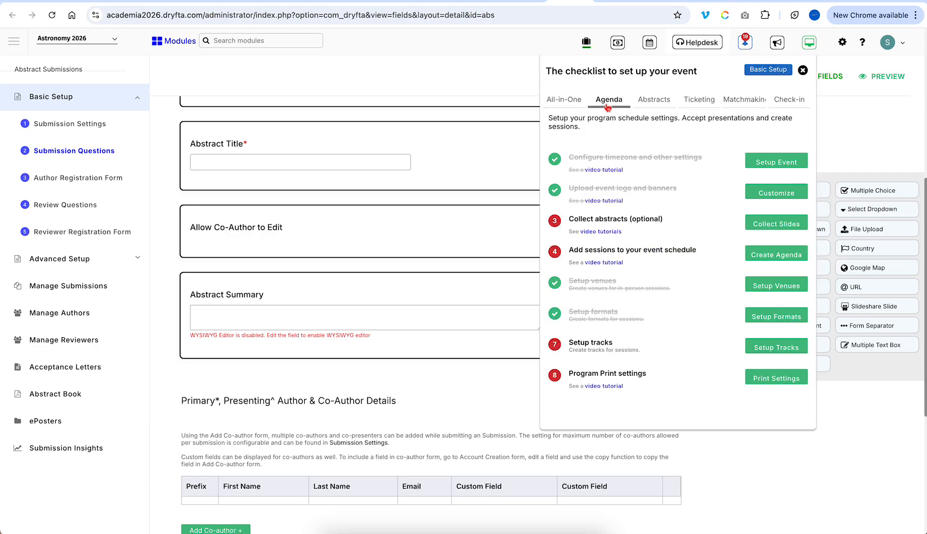
click(655, 103)
click(697, 102)
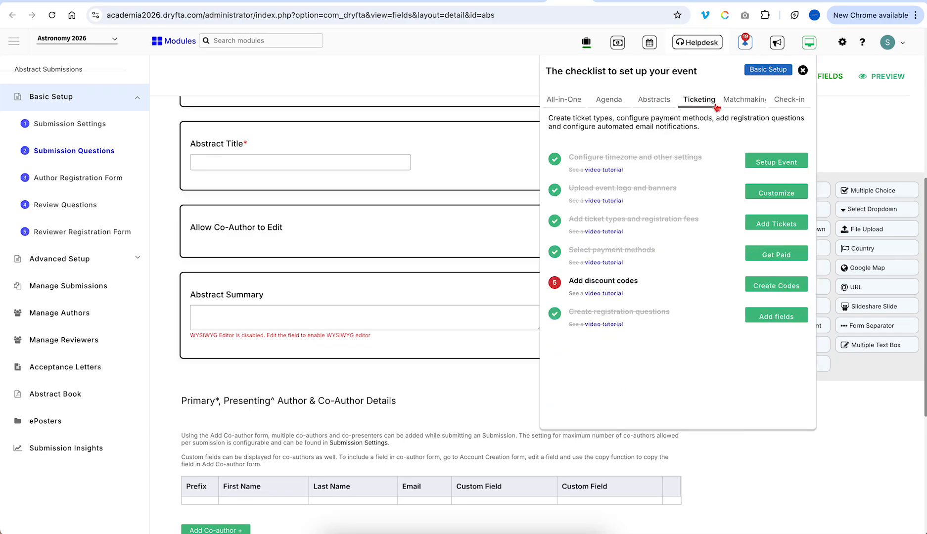
click(782, 110)
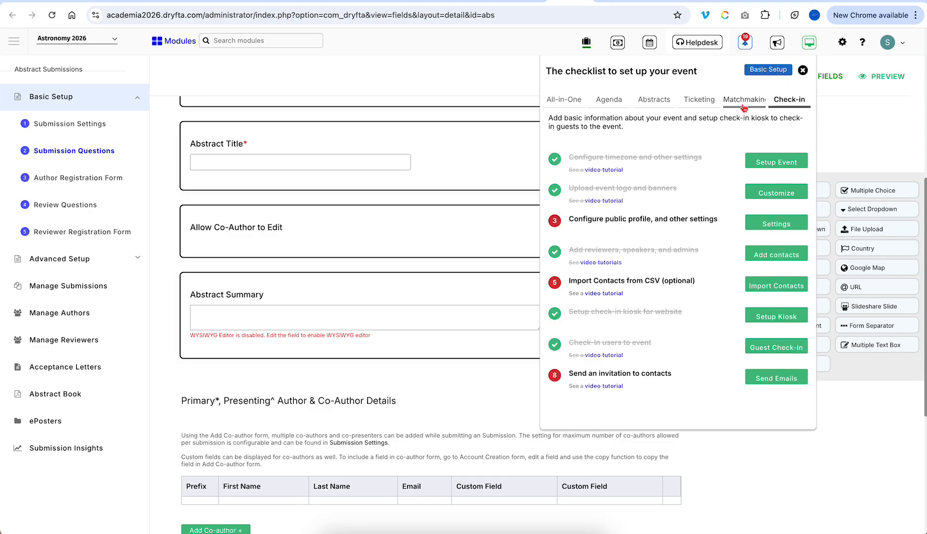
click(723, 108)
click(698, 105)
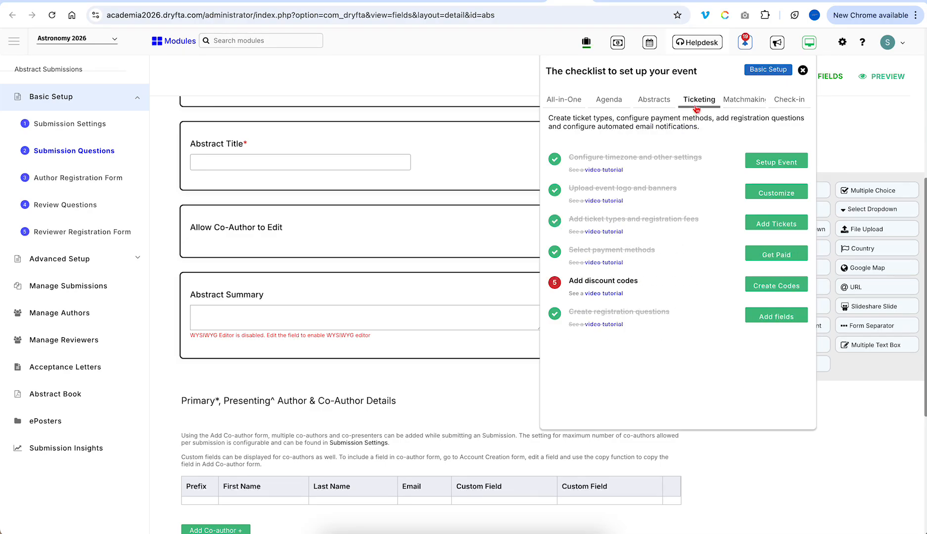